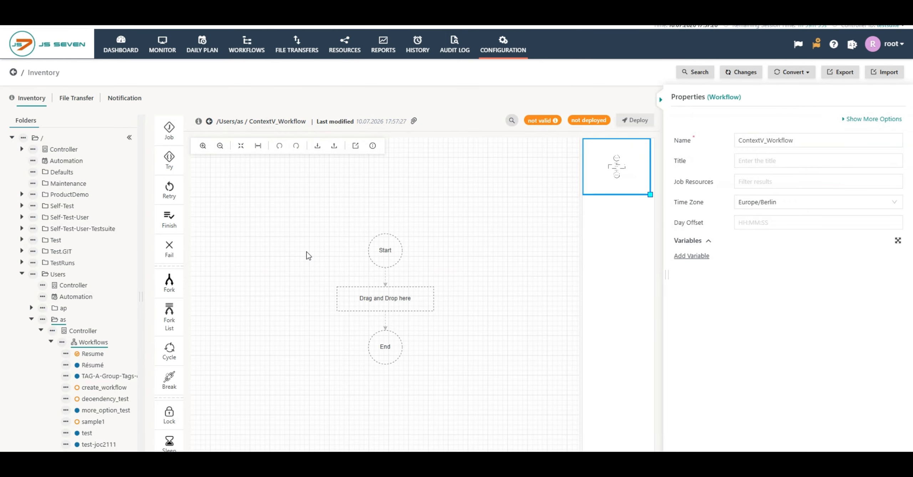
# Drag a Job instruction onto the empty create_workflow_CV workflow canvas
pyautogui.moveTo(169, 135); pyautogui.dragTo(174, 141)
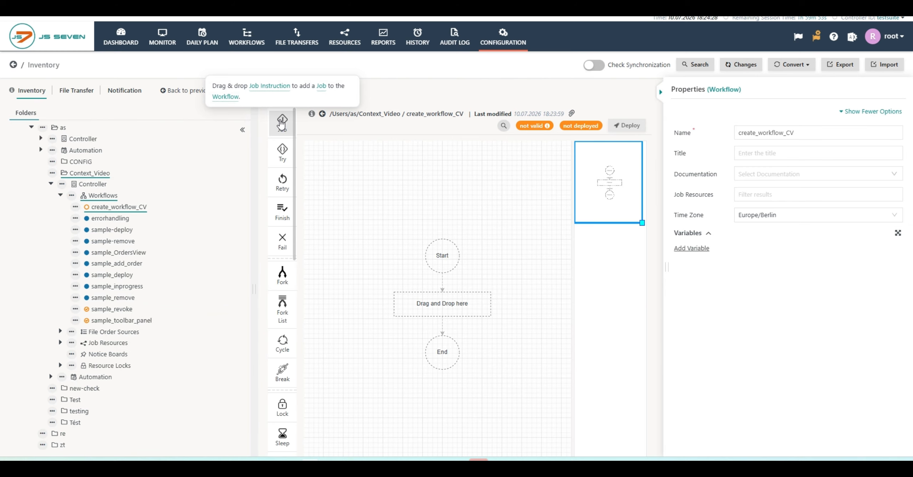
# Drop the new job onto the placeholder between the Start and End nodes
pyautogui.moveTo(282, 123); pyautogui.dragTo(437, 305)
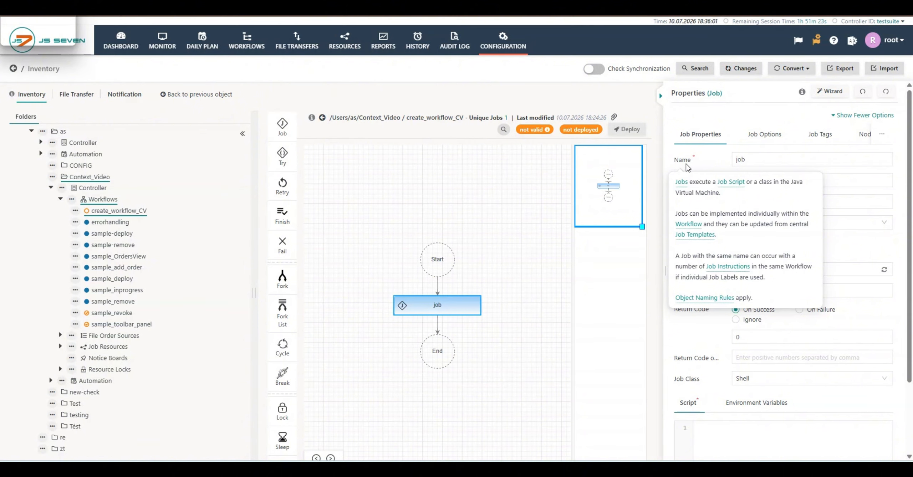
# Replace the default job name 'job' with create_file
pyautogui.click(749, 159)
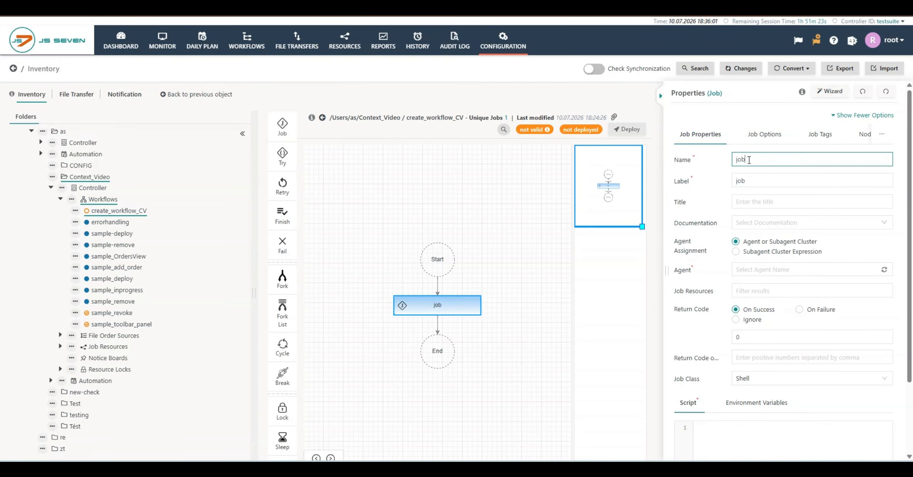
pyautogui.press('BackSpace')
pyautogui.press('BackSpace')
pyautogui.press('BackSpace')
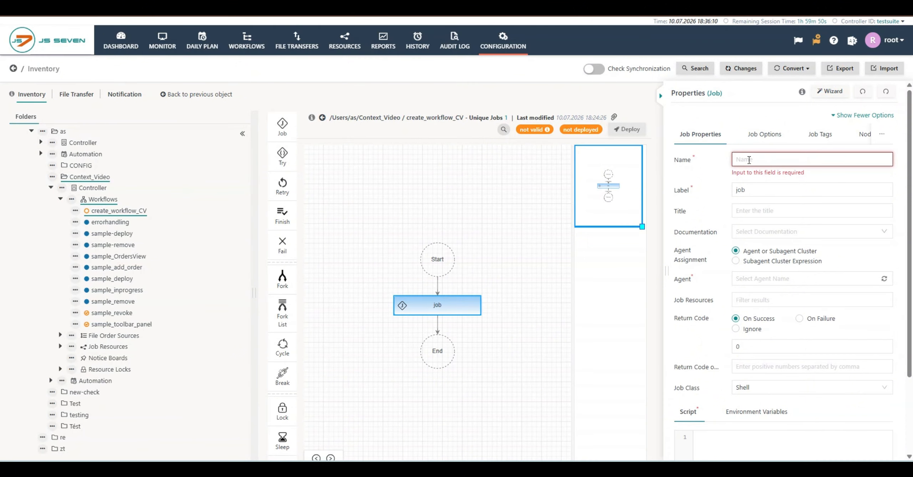
pyautogui.write('Cr')
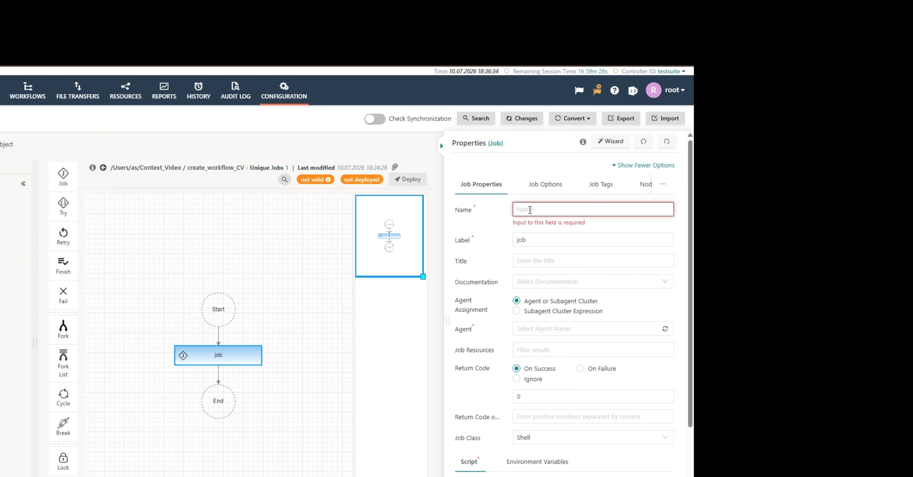
pyautogui.write('crea')
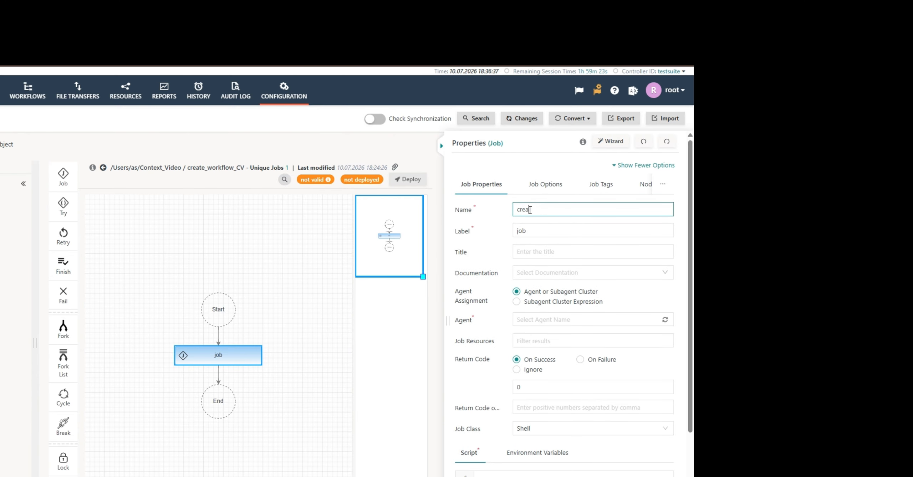
pyautogui.write('te_file')
pyautogui.click(533, 232)
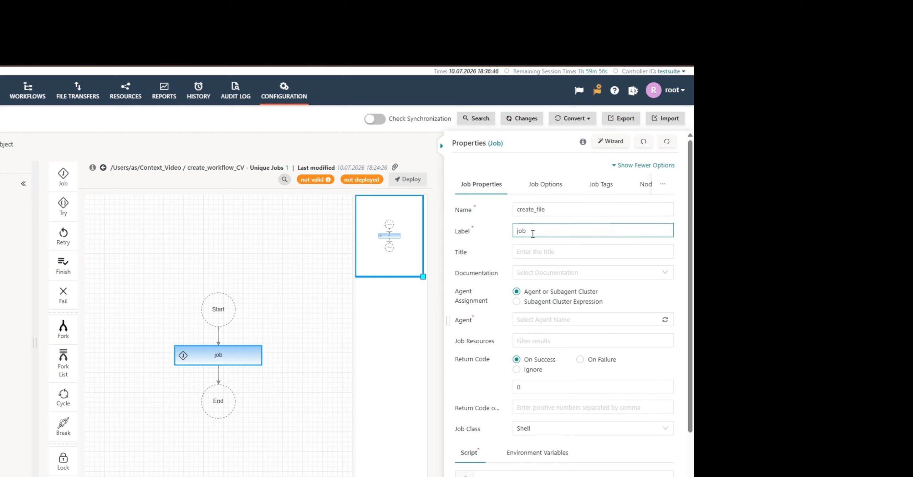
# Change the create_file job's label from 'job' to creating_file_1st_iteration
pyautogui.press('BackSpace')
pyautogui.press('BackSpace')
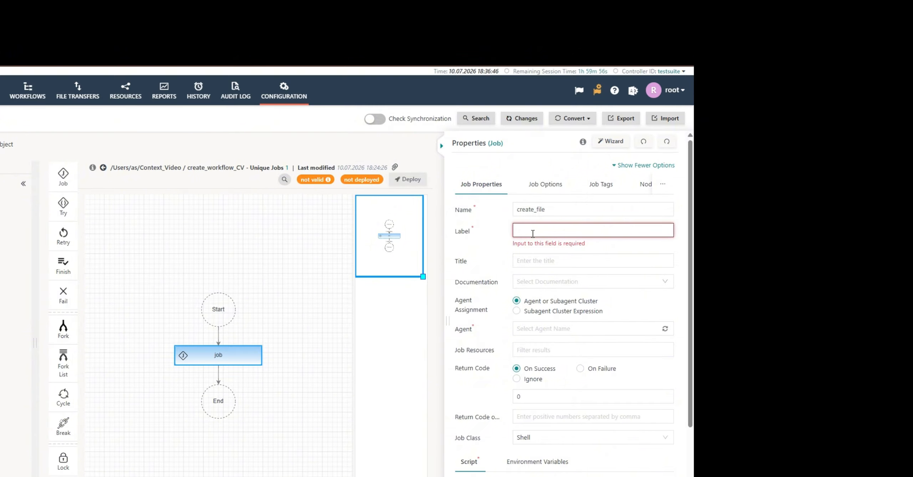
pyautogui.click(533, 233)
pyautogui.write('Creating')
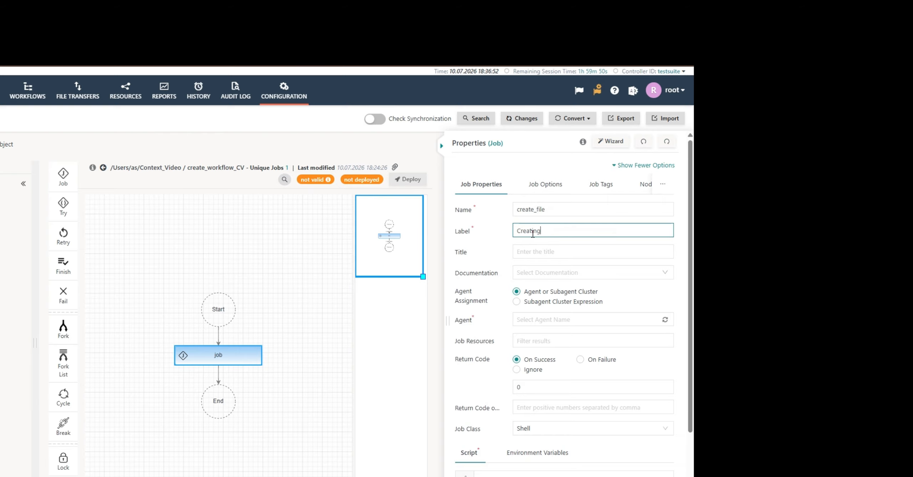
pyautogui.write('_file')
pyautogui.press('BackSpace')
pyautogui.press('BackSpace')
pyautogui.press('BackSpace')
pyautogui.press('BackSpace')
pyautogui.press('BackSpace')
pyautogui.press('BackSpace')
pyautogui.press('BackSpace')
pyautogui.press('BackSpace')
pyautogui.press('BackSpace')
pyautogui.press('BackSpace')
pyautogui.press('BackSpace')
pyautogui.press('BackSpace')
pyautogui.press('BackSpace')
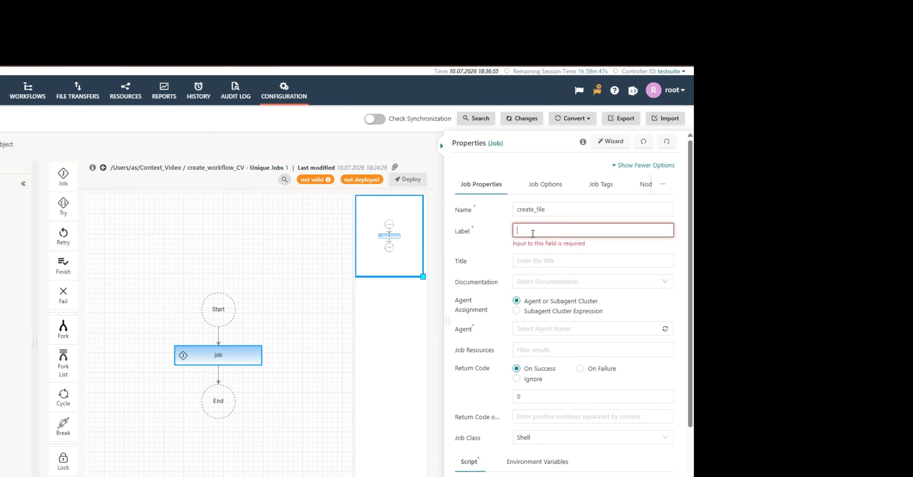
pyautogui.write('creating_f')
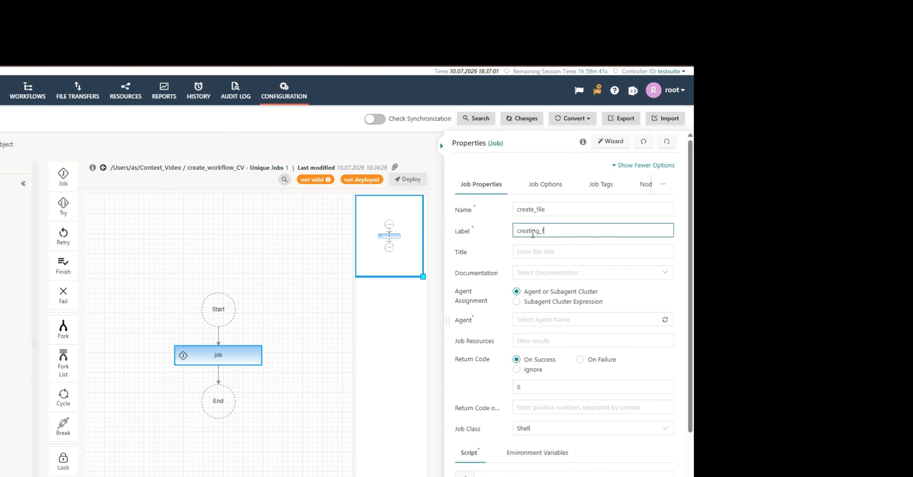
pyautogui.write('ile_1st')
pyautogui.write('_iterati')
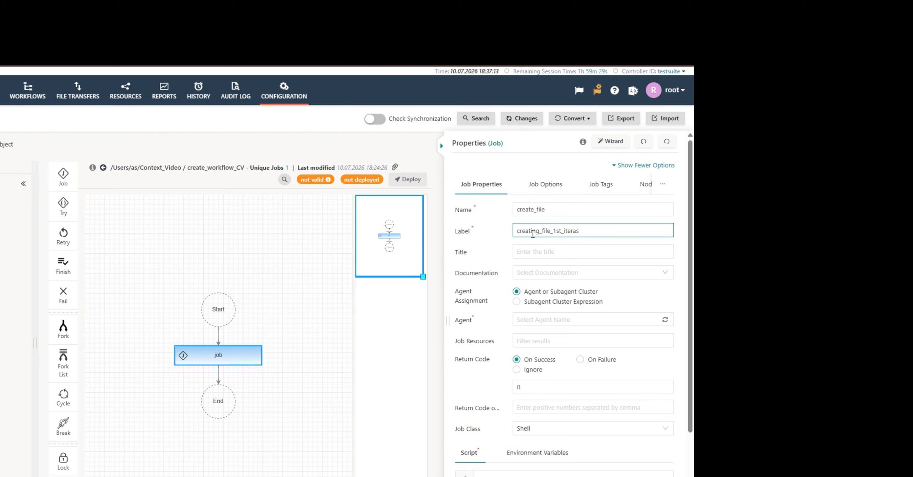
pyautogui.write('on')
pyautogui.click(522, 251)
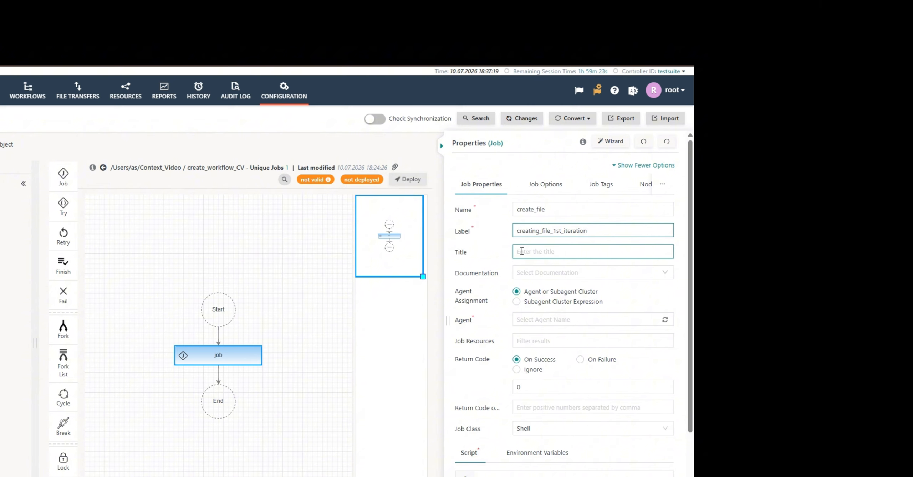
pyautogui.click(522, 251)
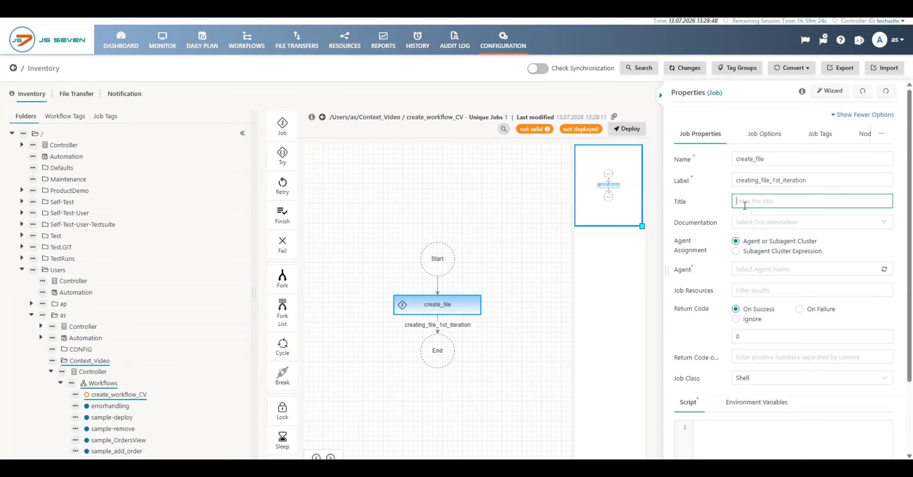
pyautogui.write('[web site](https://www.sos-berlin.com)')
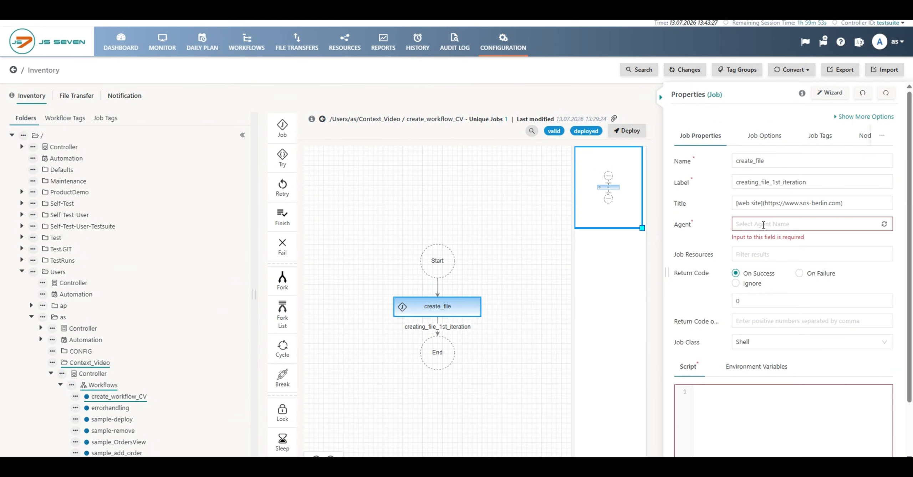
# Choose LinuxAgent under Autonomous Agents as the create_file job's agent
pyautogui.moveTo(682, 229)
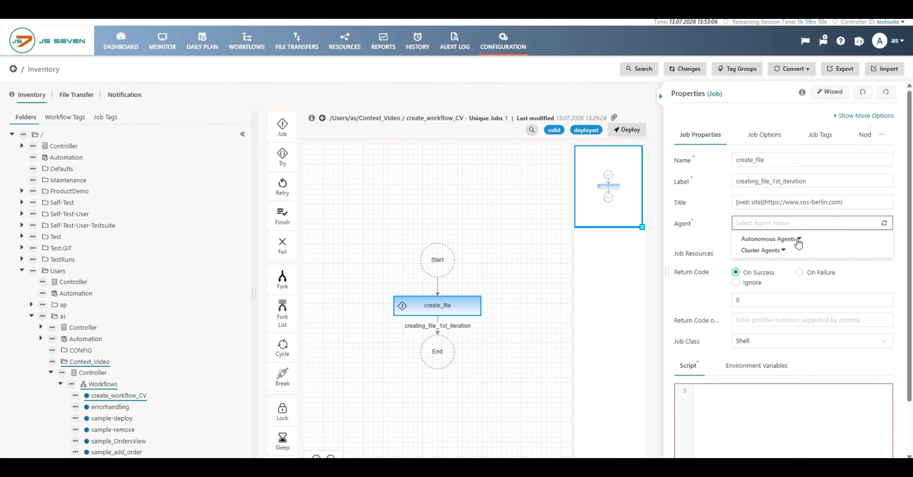
pyautogui.click(784, 251)
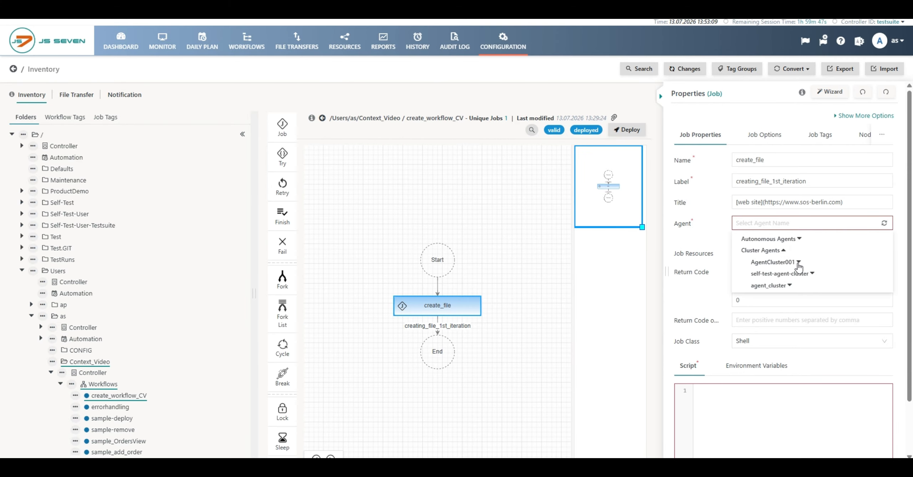
pyautogui.click(798, 263)
pyautogui.scroll(-2, 797, 286)
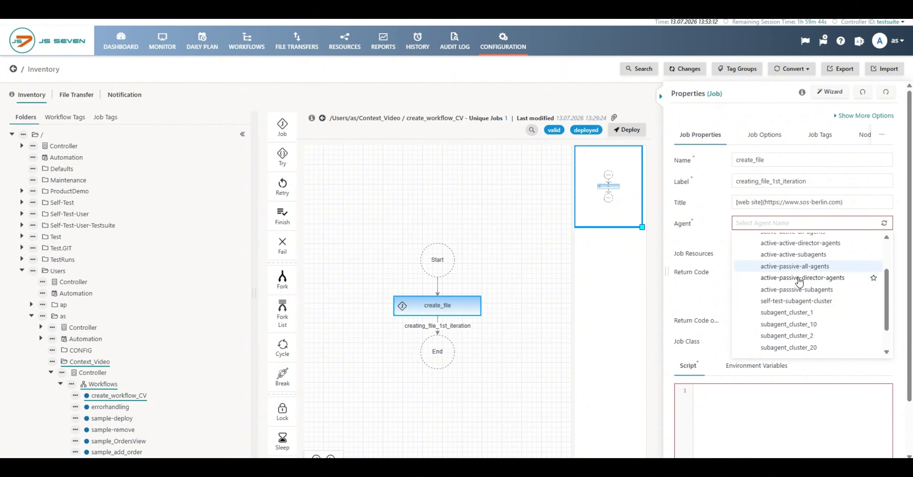
pyautogui.scroll(2, 795, 307)
pyautogui.click(785, 237)
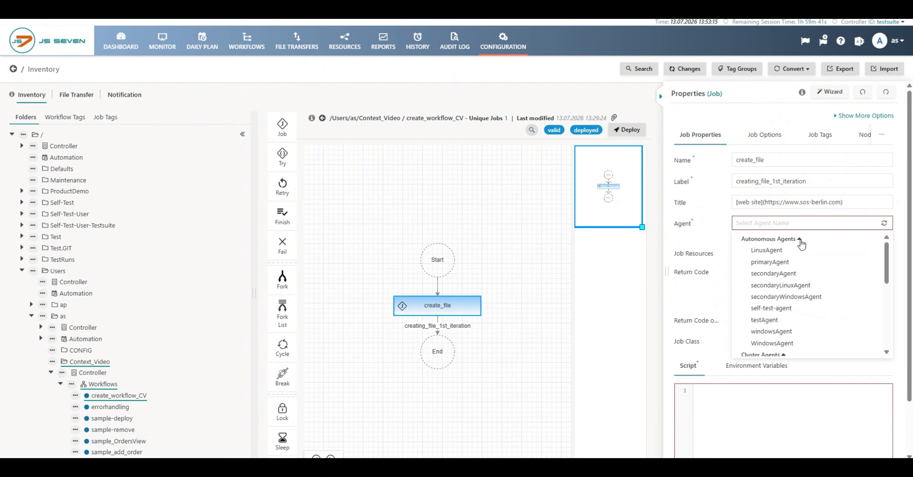
pyautogui.click(763, 252)
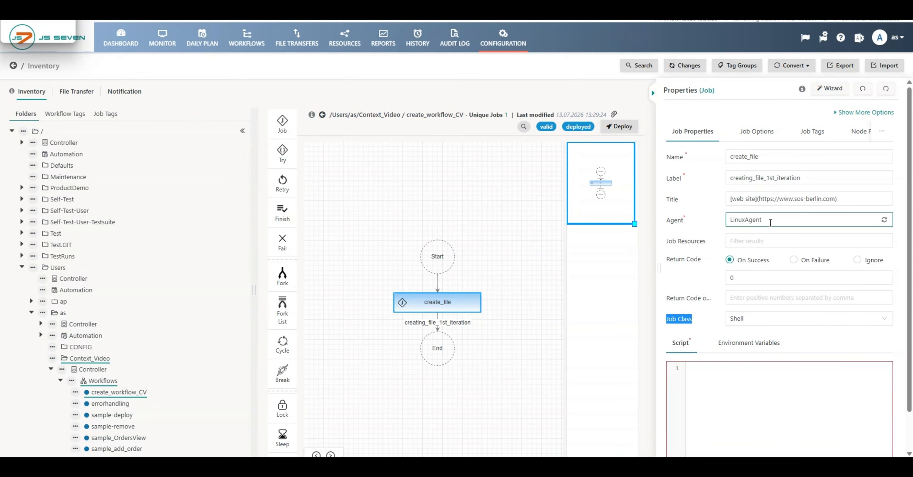
pyautogui.moveTo(699, 323)
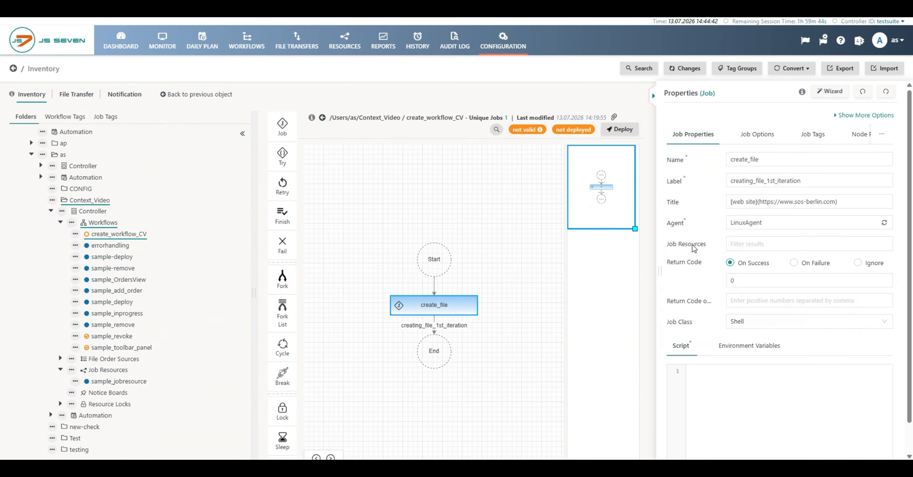
# Attach sample_jobresource as a job resource of the create_file job
pyautogui.click(748, 243)
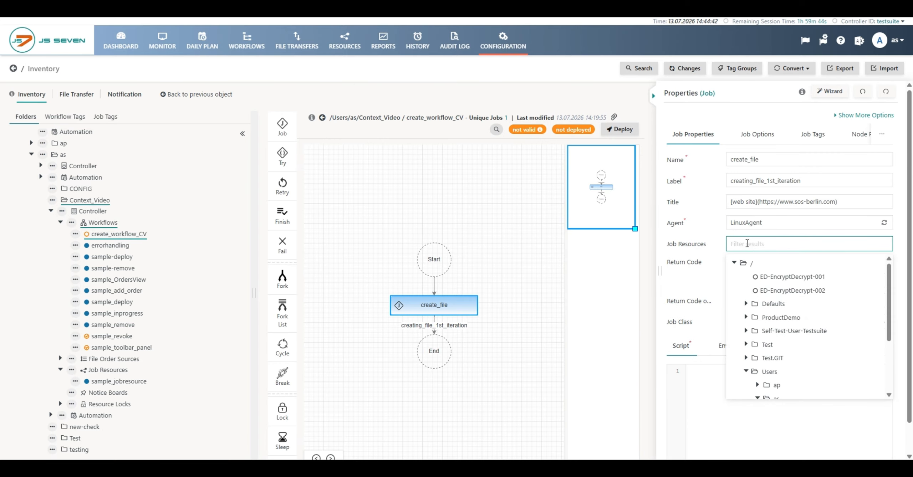
pyautogui.scroll(-3, 767, 282)
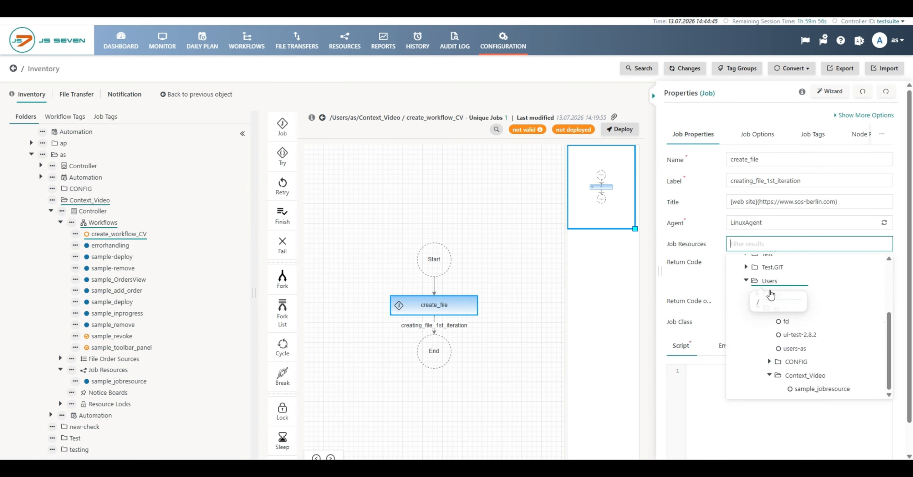
pyautogui.click(805, 391)
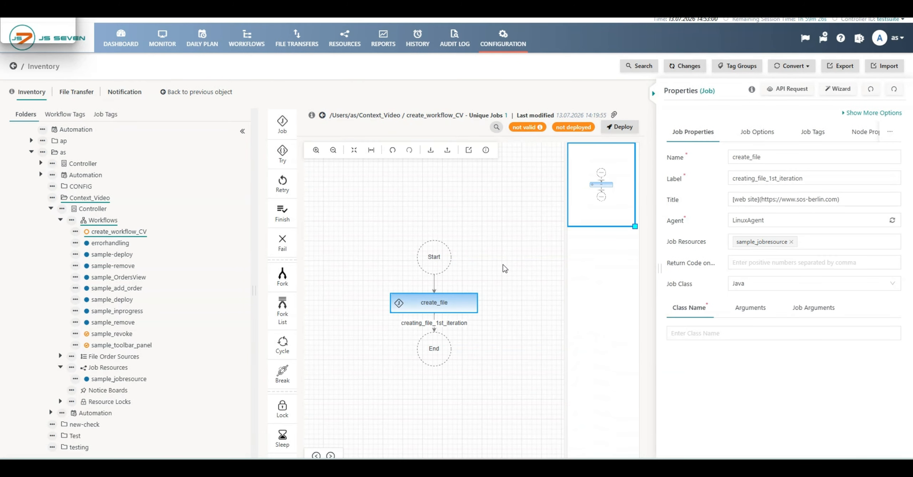
# Add sample_jobresource to the workflow's own job resources as well
pyautogui.click(505, 267)
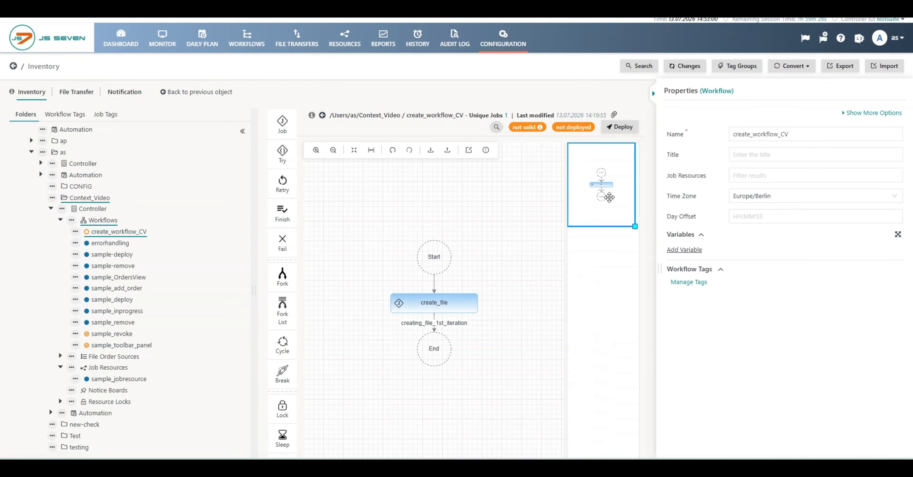
pyautogui.click(752, 173)
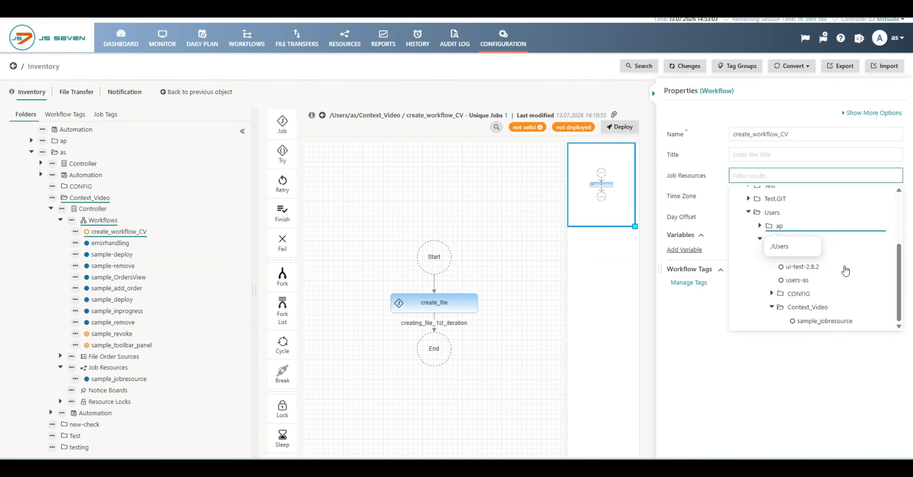
pyautogui.click(842, 321)
pyautogui.click(541, 286)
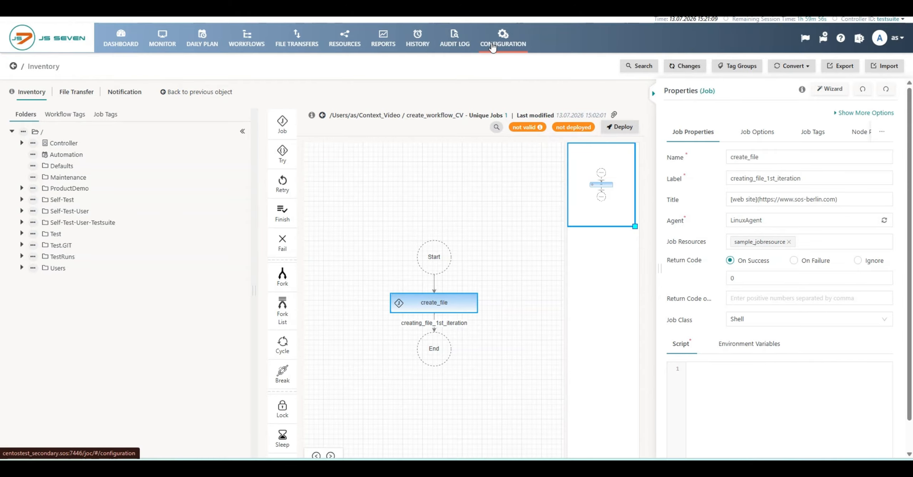
# Create a job resource named createvideo in Context_Video's Controller Job Resources folder
pyautogui.click(22, 268)
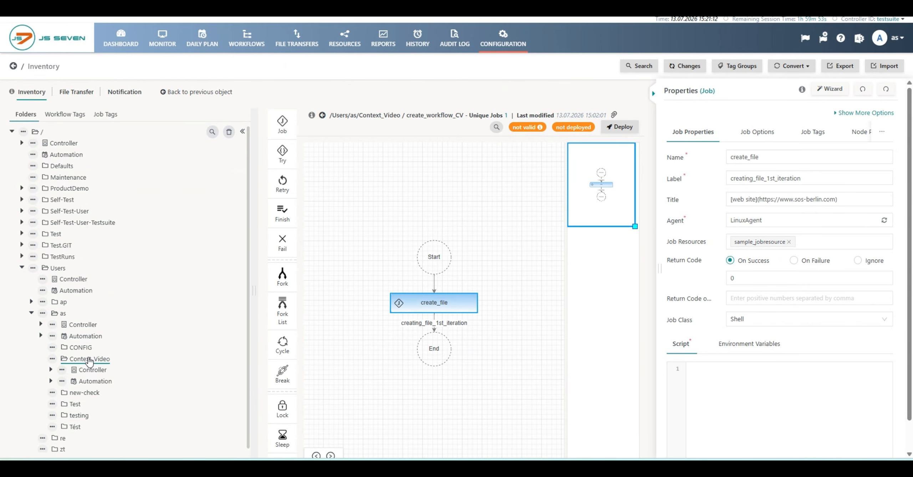
pyautogui.click(51, 370)
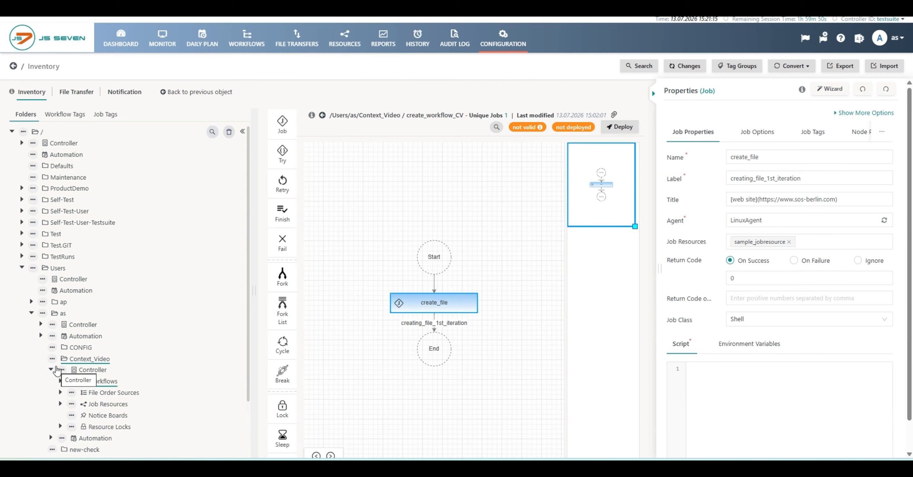
pyautogui.scroll(-2, 56, 371)
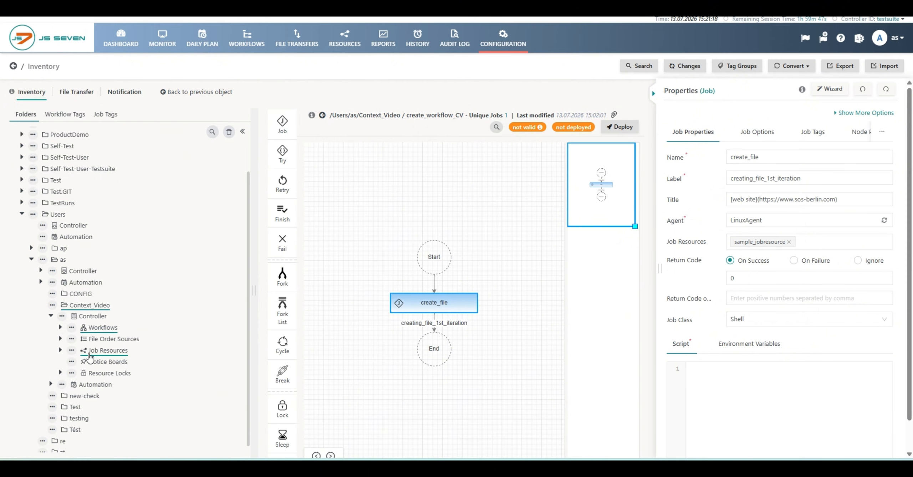
pyautogui.click(71, 350)
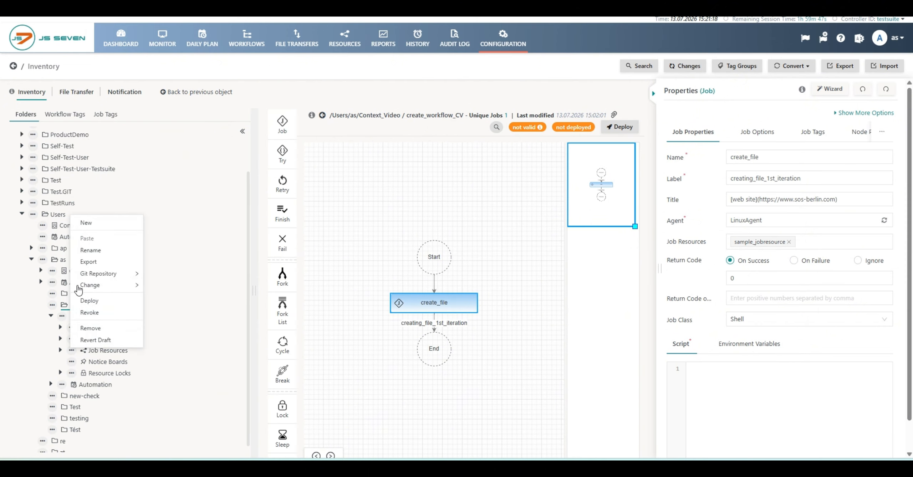
pyautogui.click(85, 223)
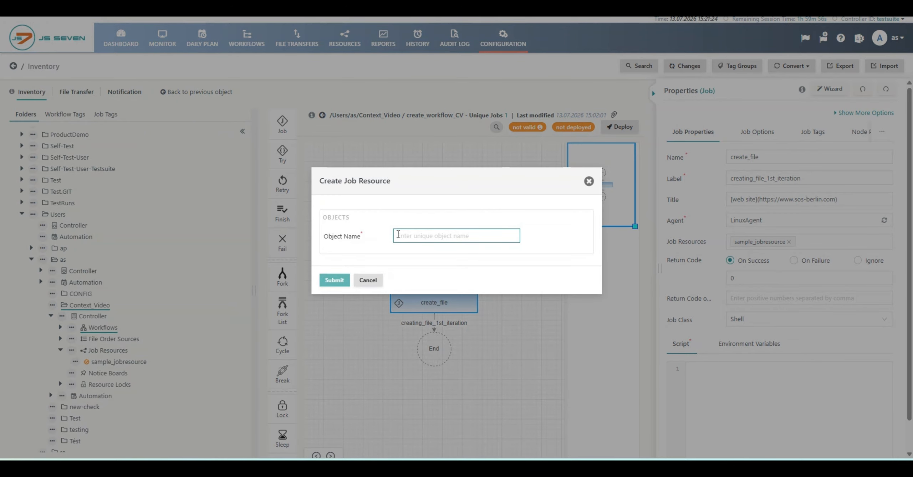
pyautogui.write('cre')
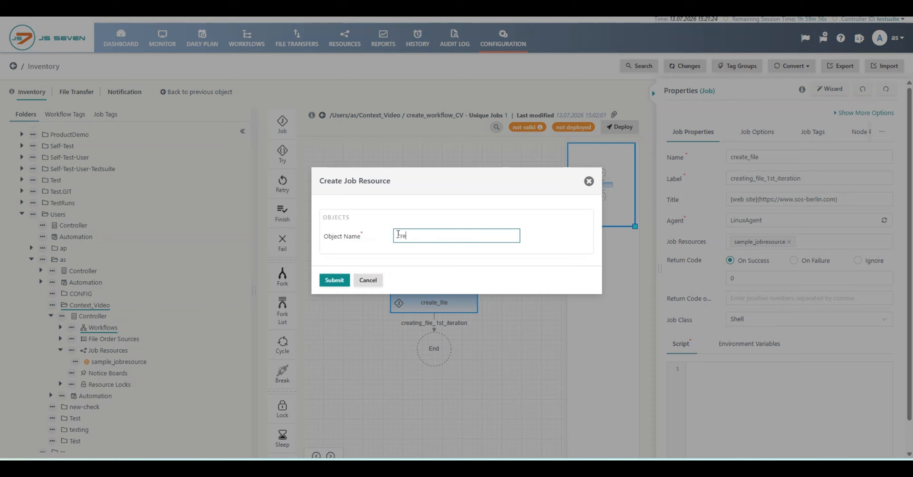
pyautogui.write('atevideo')
pyautogui.click(330, 281)
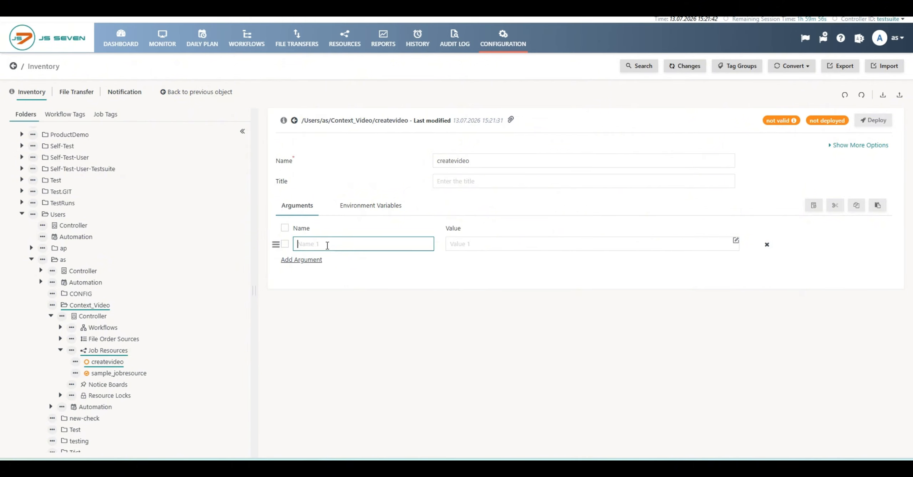
# Give createvideo an argument named server with the value production
pyautogui.write('server')
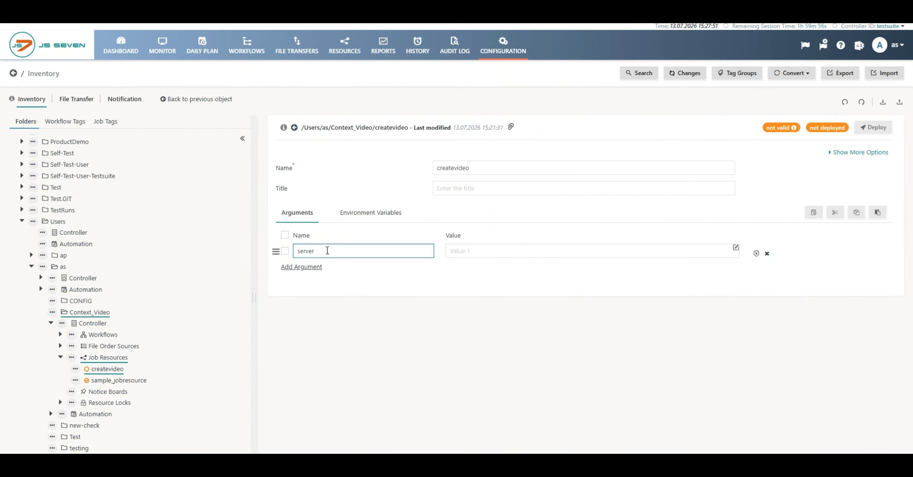
pyautogui.press('Tab')
pyautogui.write('produ')
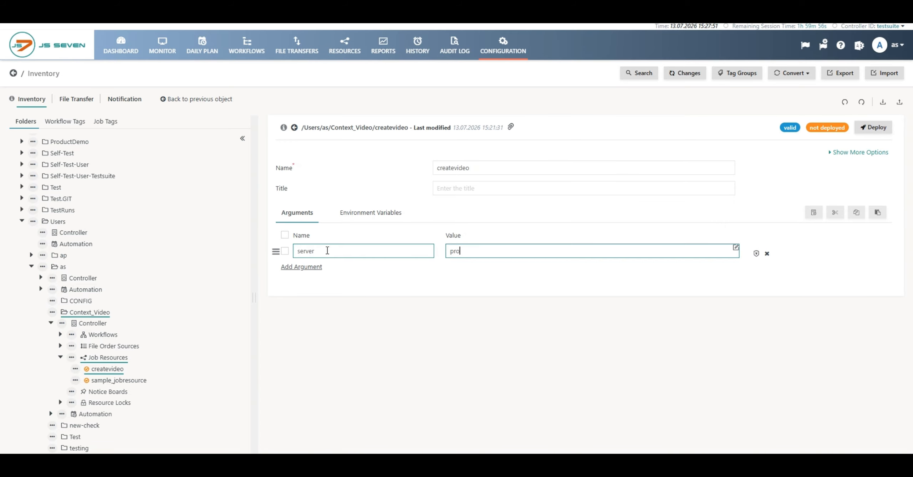
pyautogui.write('ction')
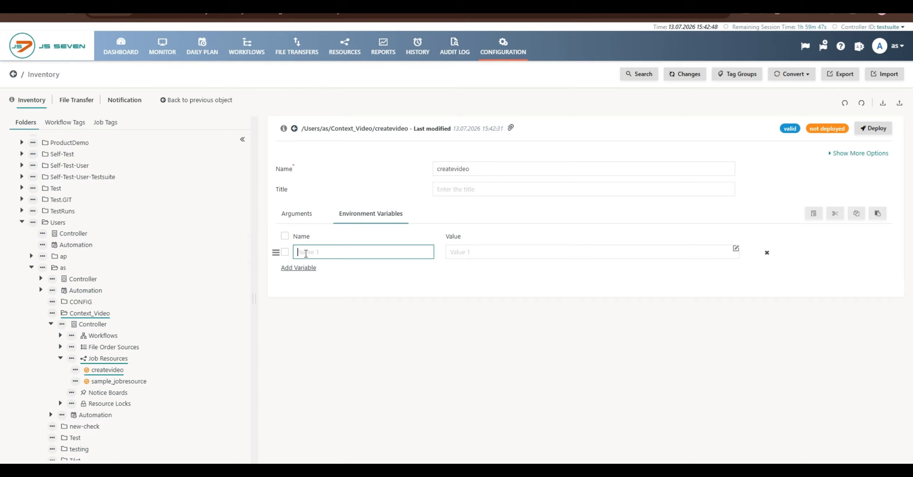
# Add environment variable server = $server to createvideo and deploy it to the testsuite controller
pyautogui.write('server')
pyautogui.click(337, 278)
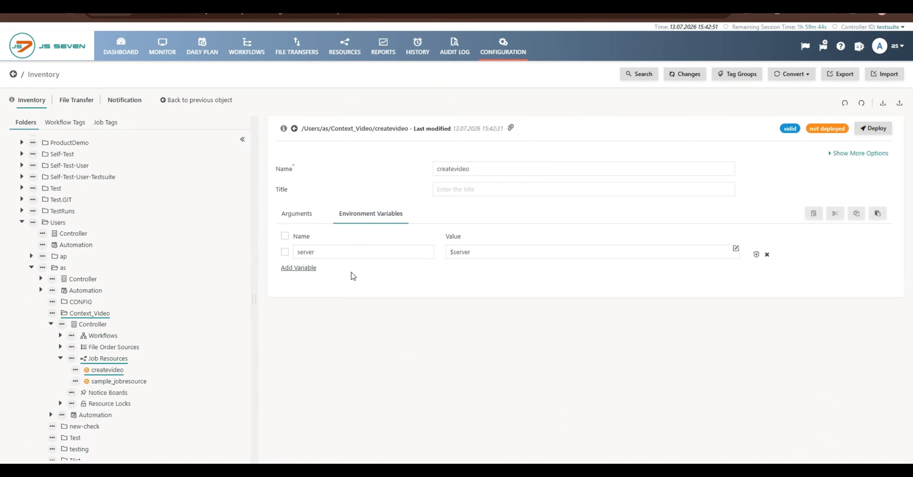
pyautogui.click(476, 252)
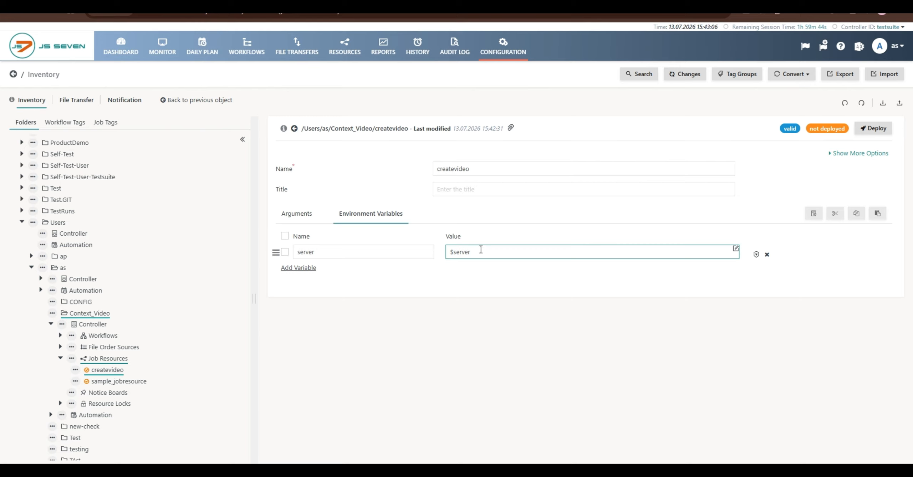
pyautogui.click(520, 223)
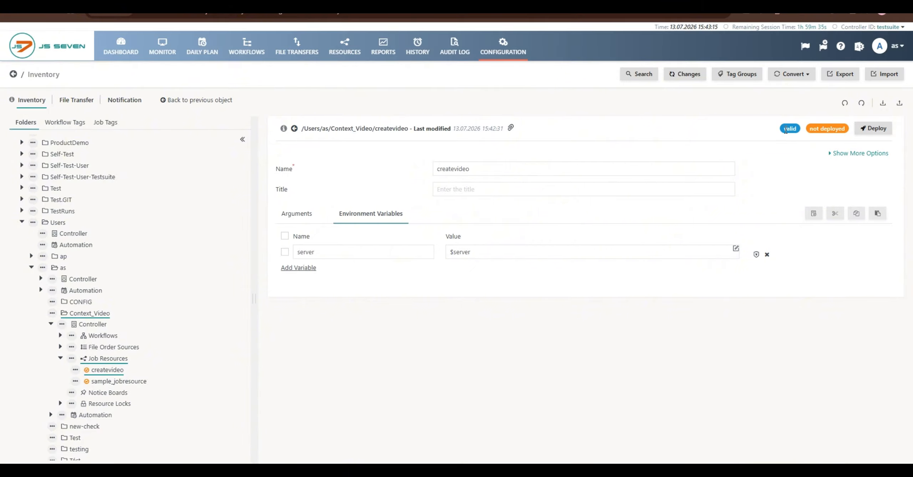
pyautogui.click(867, 132)
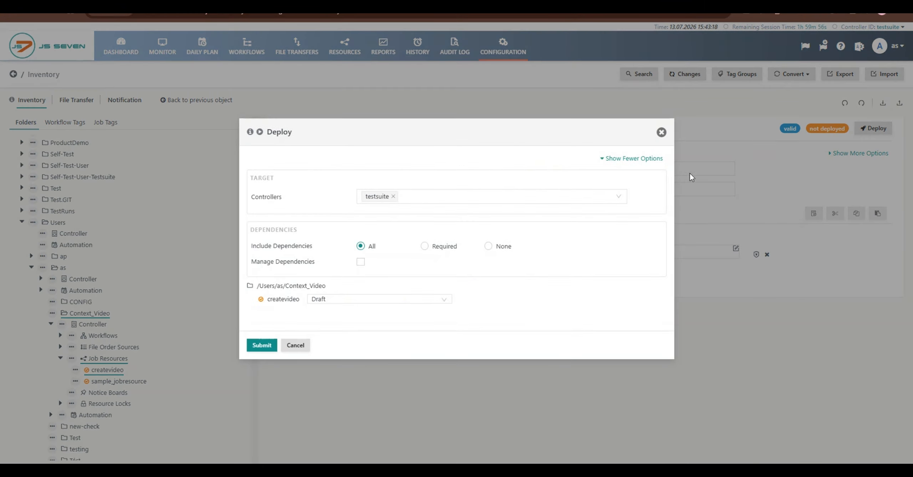
pyautogui.click(264, 345)
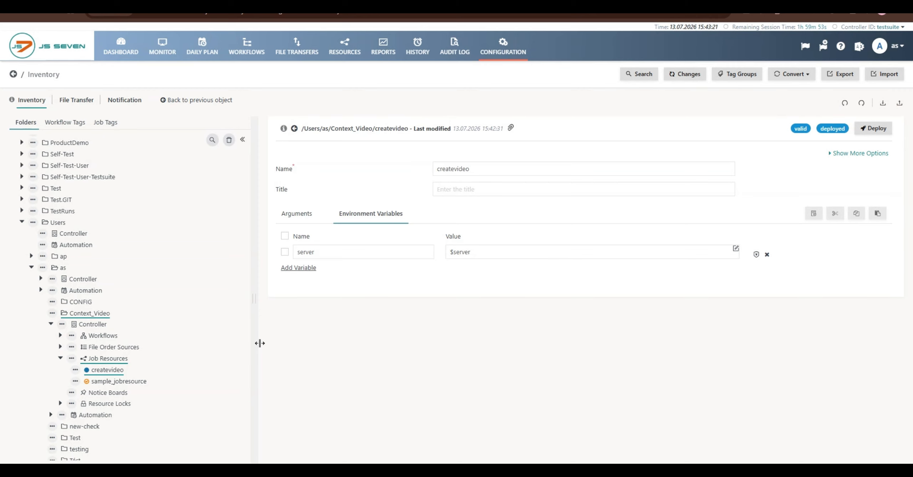
# Open create_workflow_CV from Context_Video and select its create_file job
pyautogui.click(107, 336)
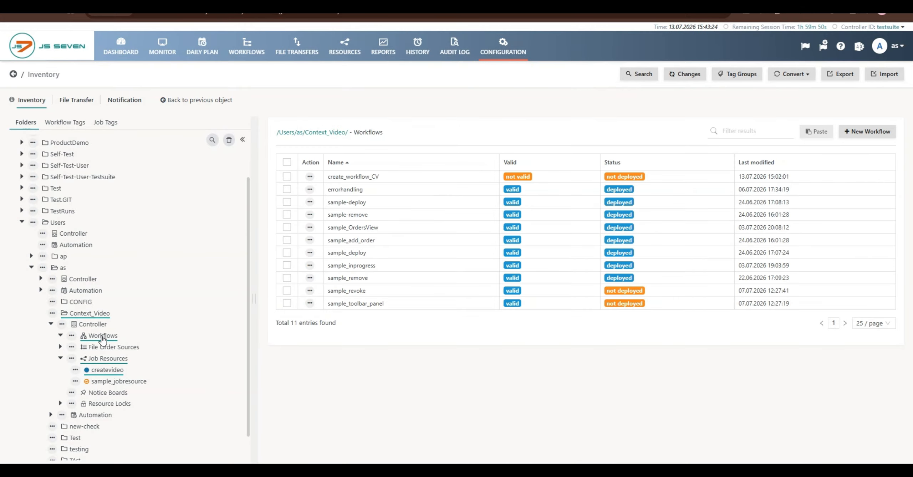
pyautogui.click(115, 348)
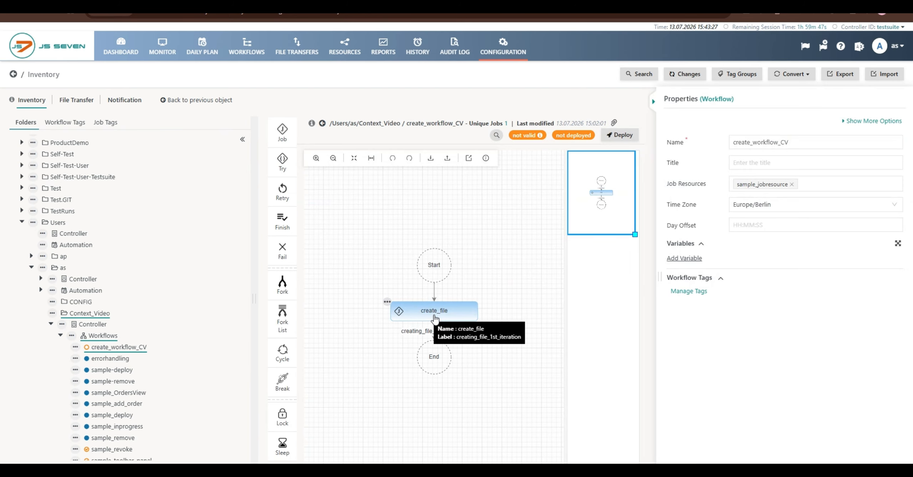
pyautogui.click(435, 317)
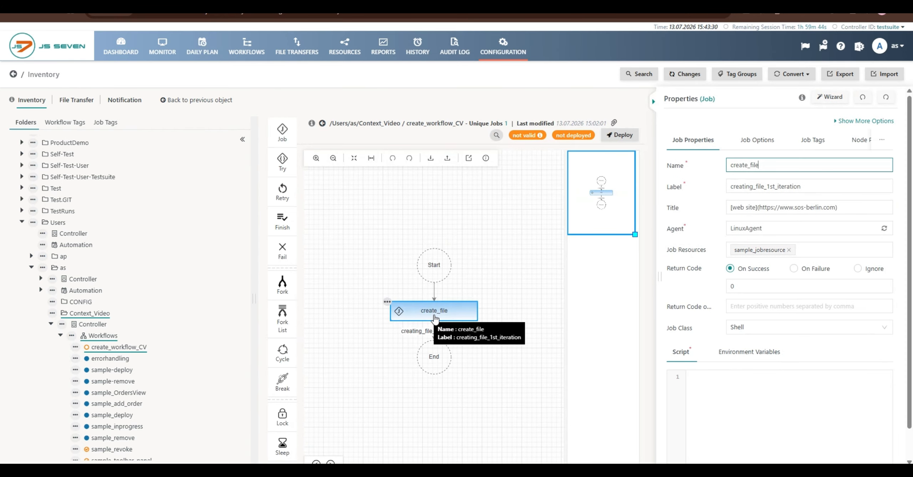
# Add createvideo from the Users/as/Context_Video folder as create_file's second job resource
pyautogui.click(814, 249)
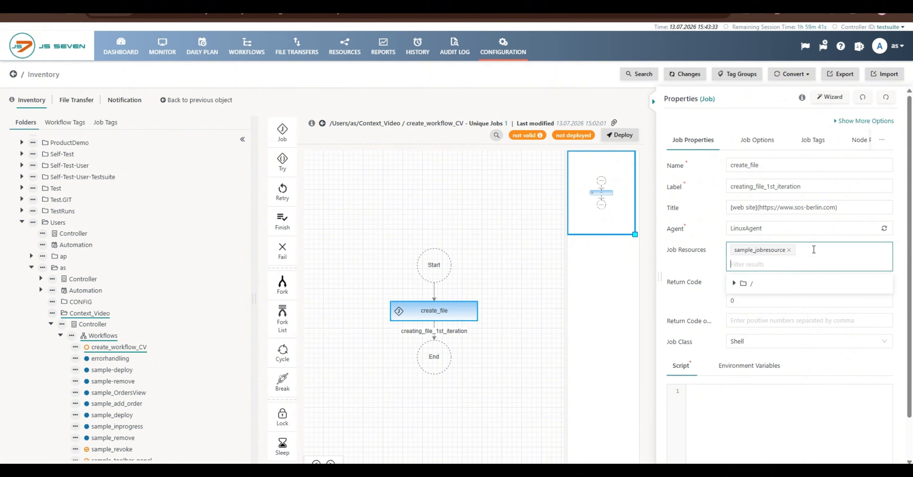
pyautogui.click(734, 283)
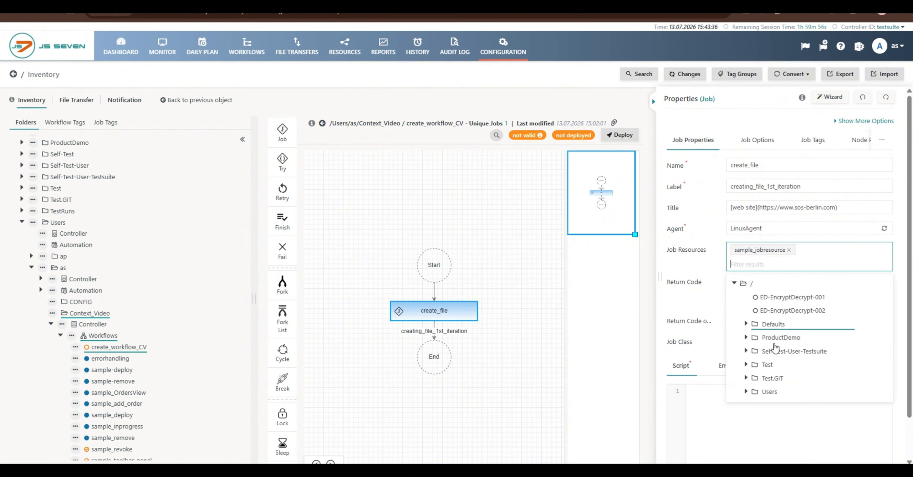
pyautogui.click(770, 392)
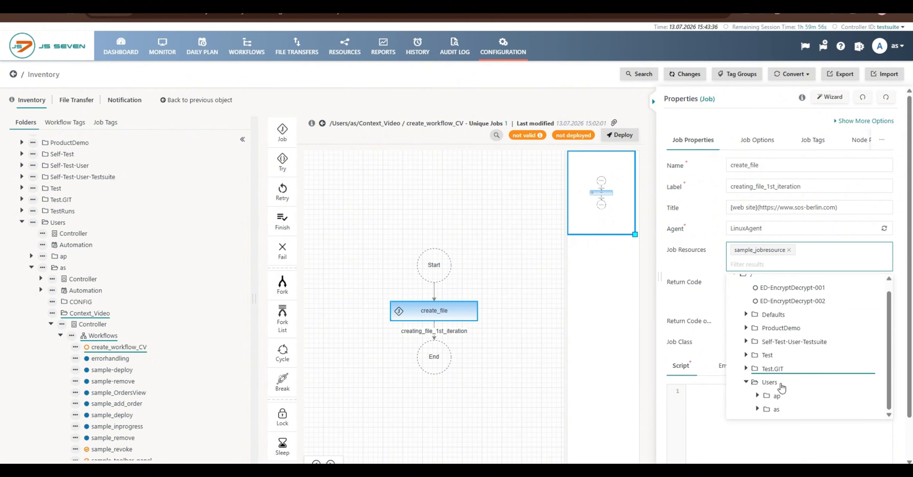
pyautogui.click(774, 409)
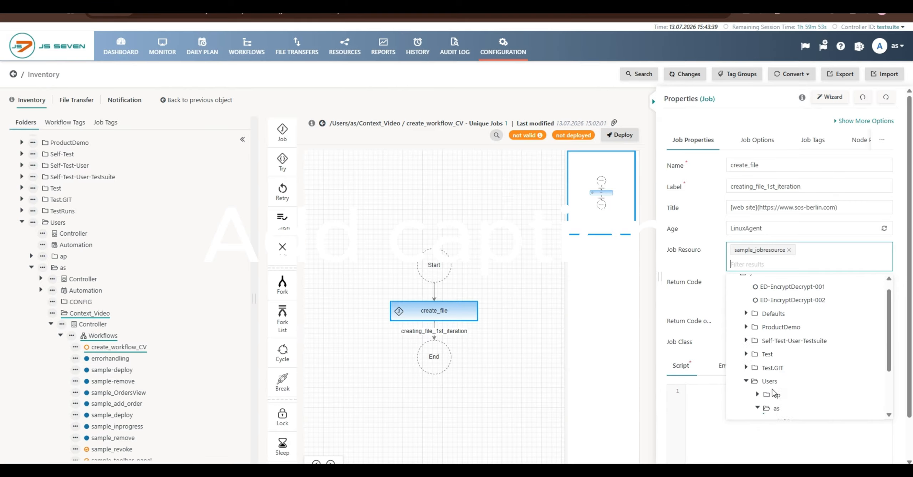
pyautogui.scroll(-2, 772, 393)
pyautogui.click(812, 410)
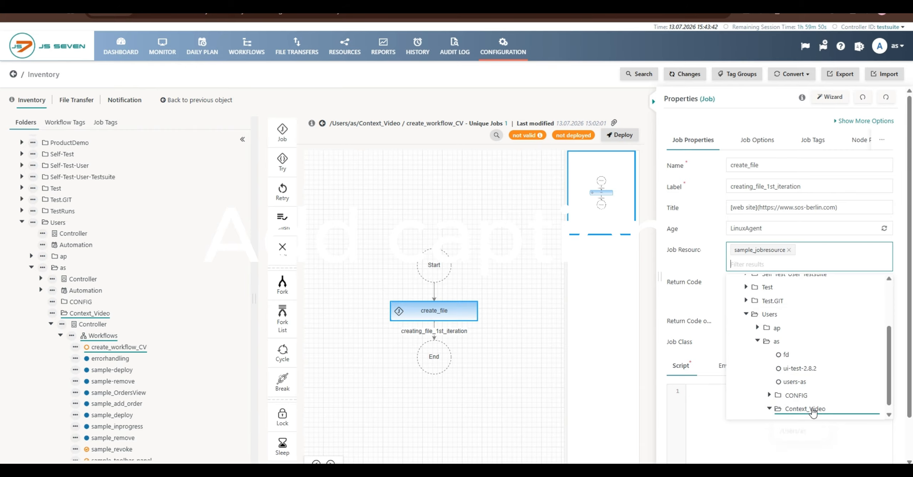
pyautogui.scroll(-1, 814, 412)
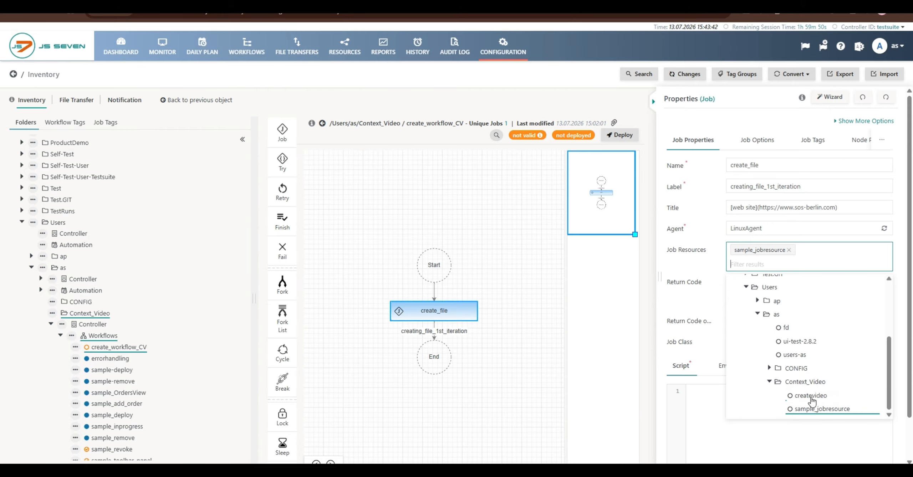
pyautogui.click(811, 396)
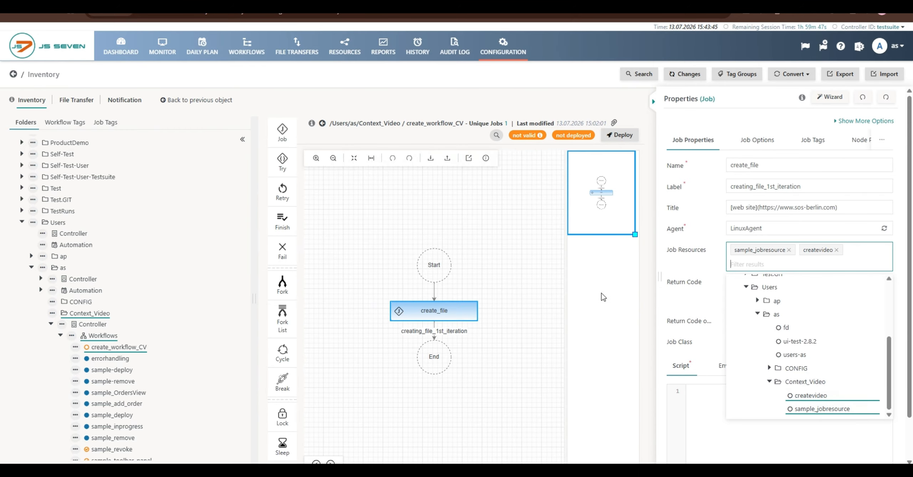
pyautogui.click(618, 277)
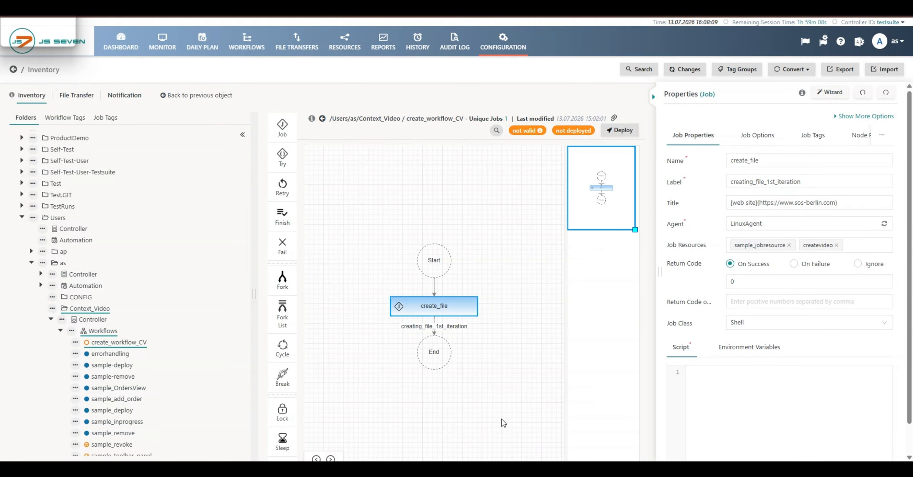
# Check the workflow's own job resources, then reselect the create_file job
pyautogui.click(523, 272)
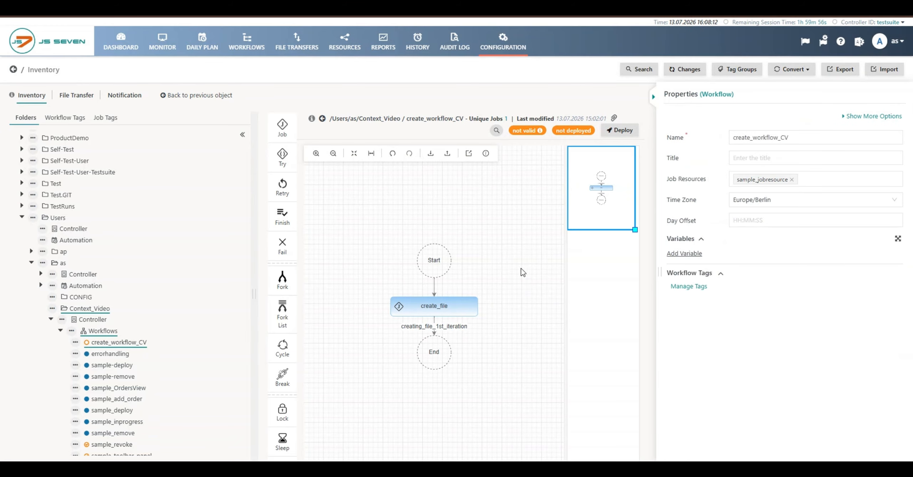
pyautogui.click(740, 180)
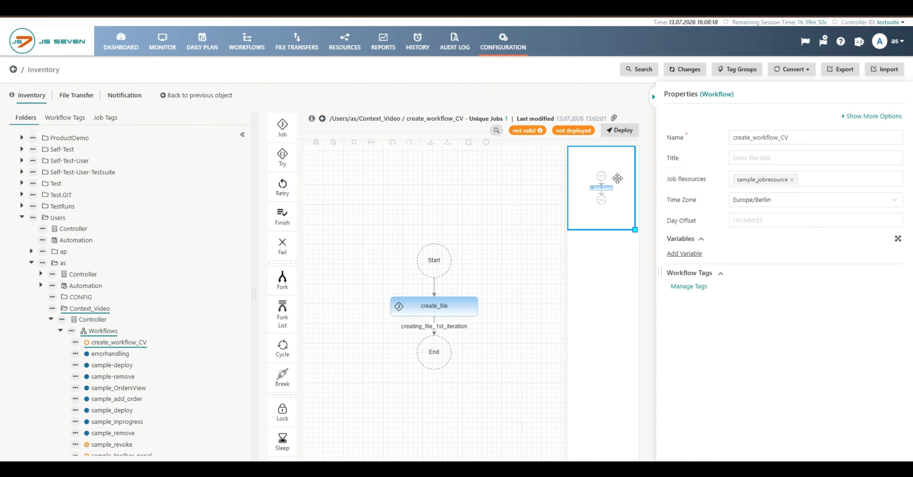
pyautogui.click(474, 301)
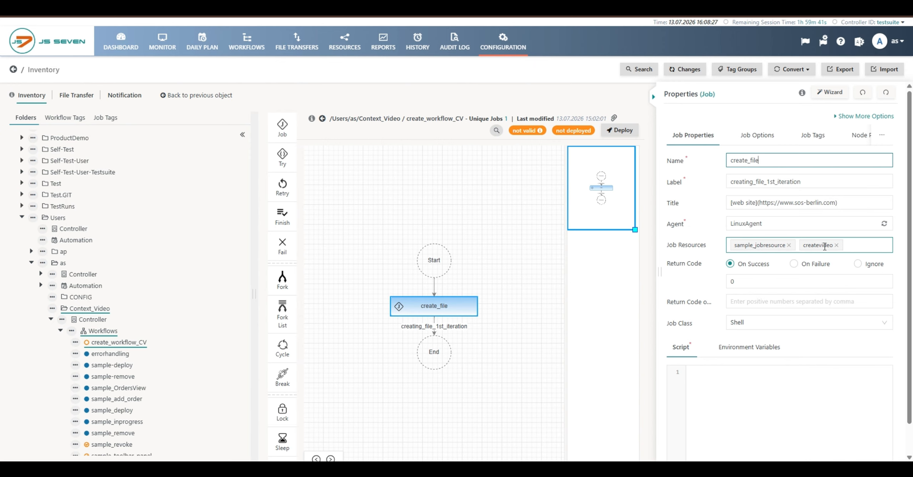
# Make create_file's return code 0 an On Failure code
pyautogui.click(739, 281)
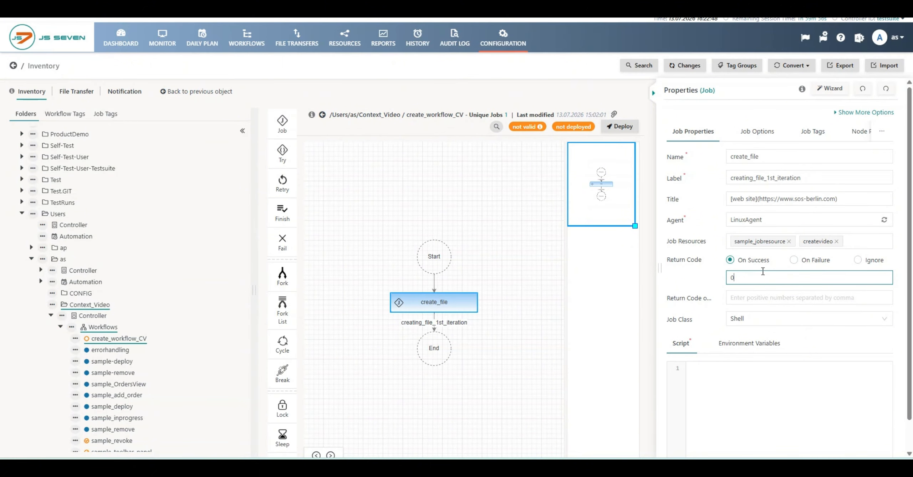
pyautogui.click(794, 260)
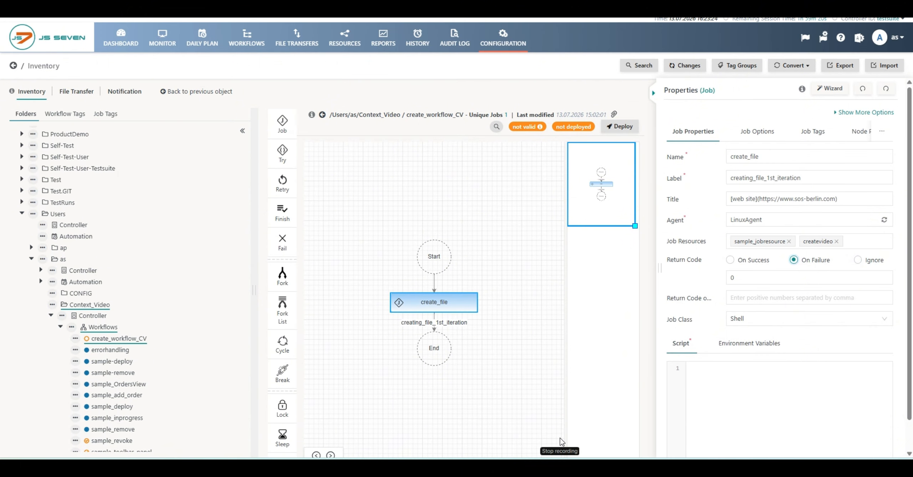
pyautogui.moveTo(572, 306)
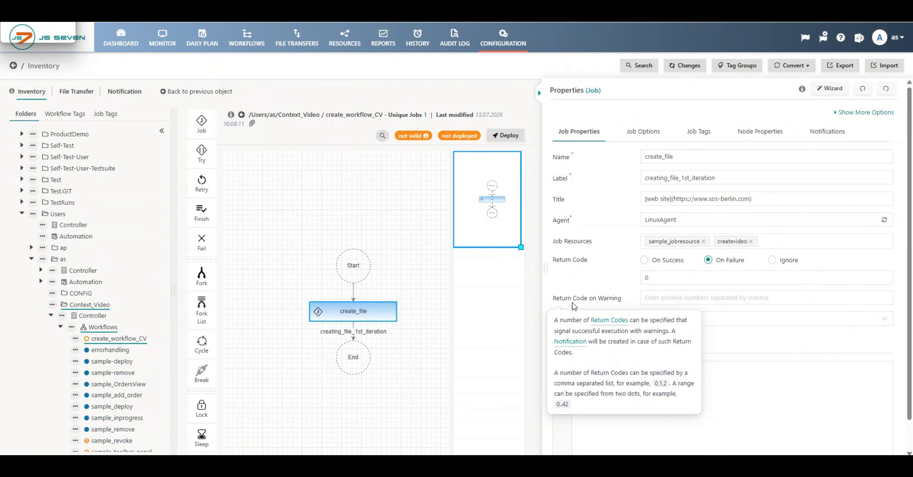
# Enter the range 0..42 in create_file's Return Code on Warning field, clearing a mistyped attempt
pyautogui.click(653, 298)
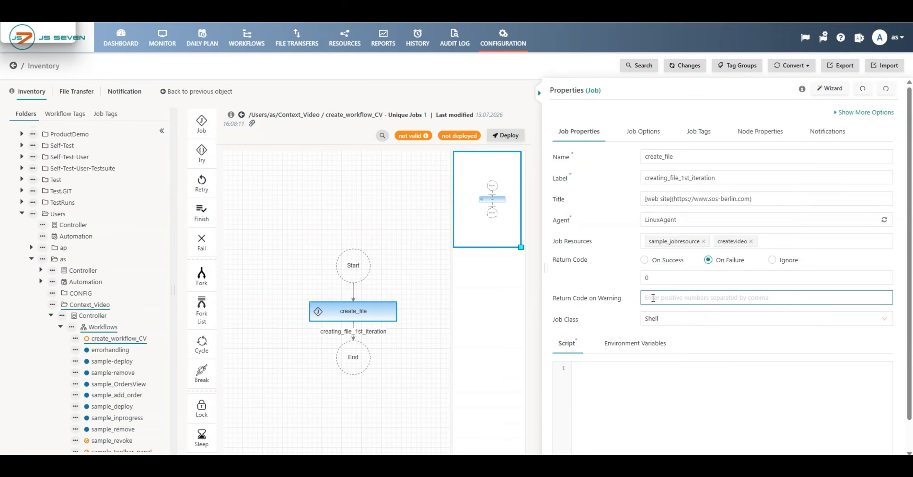
pyautogui.write('0')
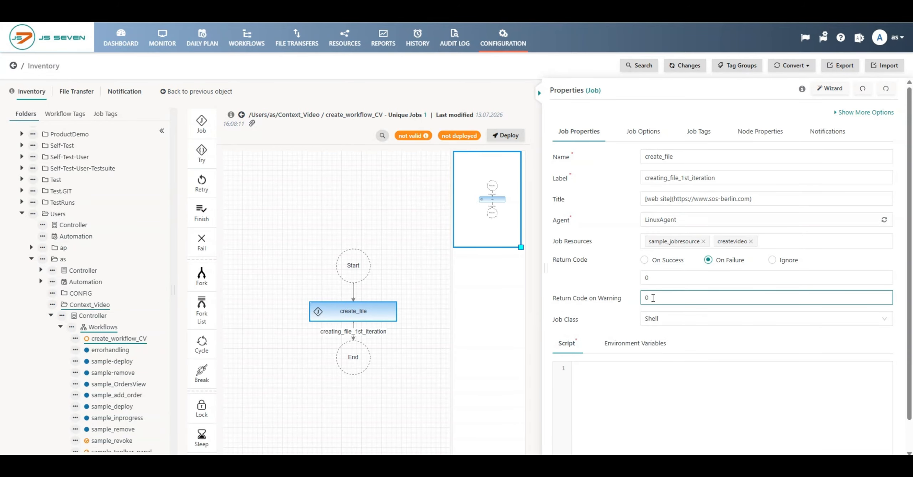
pyautogui.write(',')
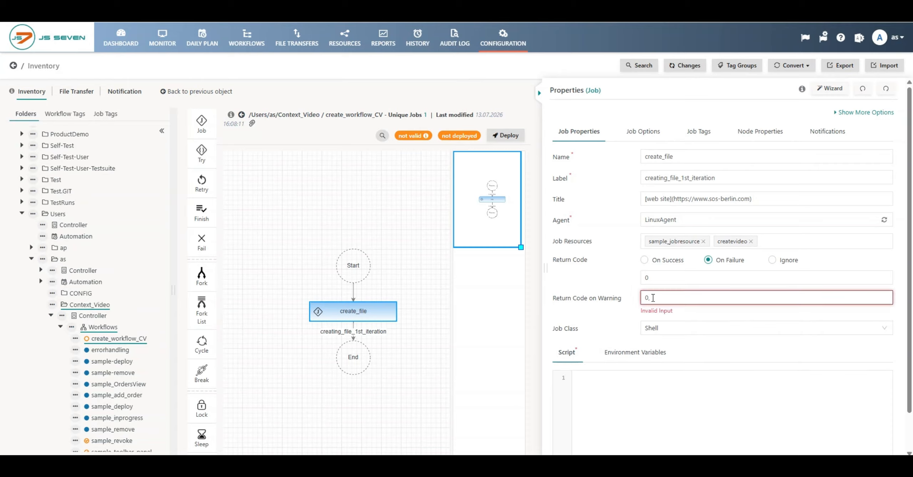
pyautogui.write('12')
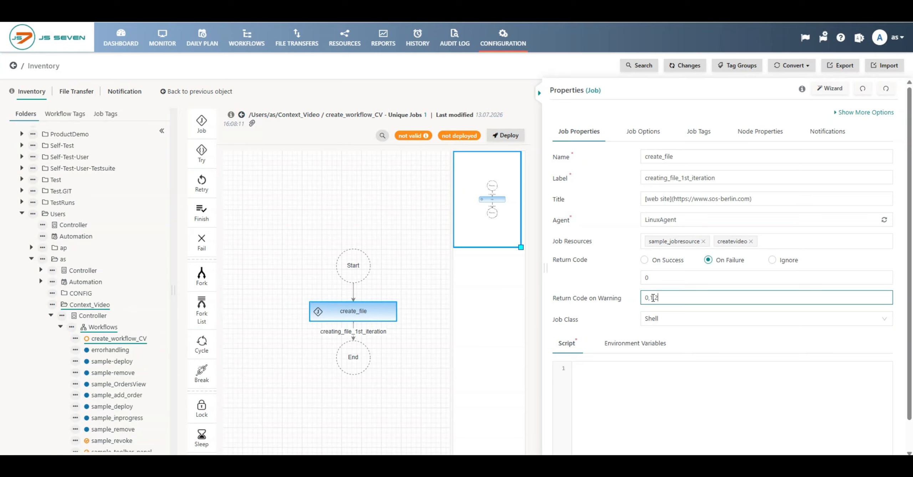
pyautogui.press('BackSpace')
pyautogui.press('BackSpace')
pyautogui.press('BackSpace')
pyautogui.press('BackSpace')
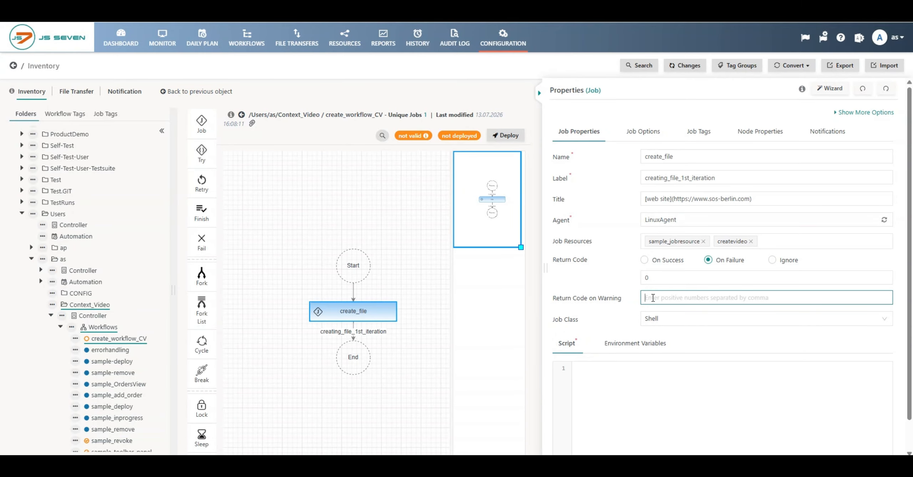
pyautogui.write('0,')
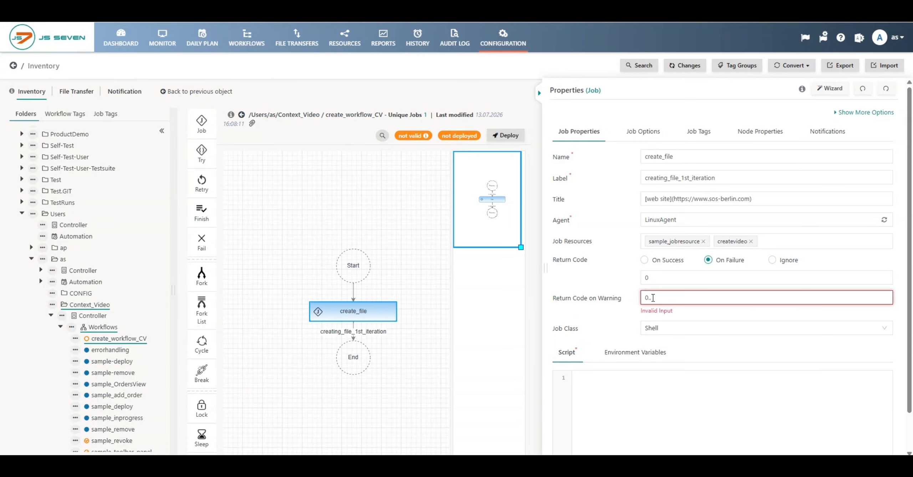
pyautogui.write('12')
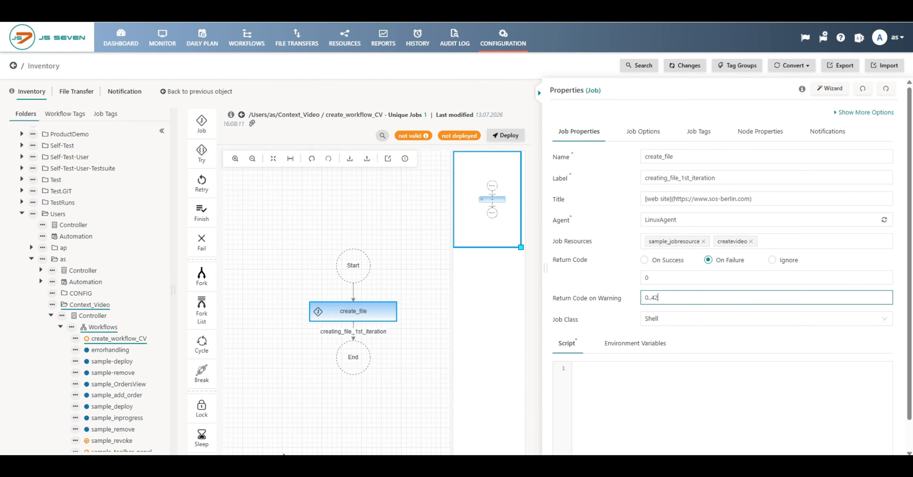
# Bring up create_file's Environment Variables section, which is still empty
pyautogui.moveTo(563, 324)
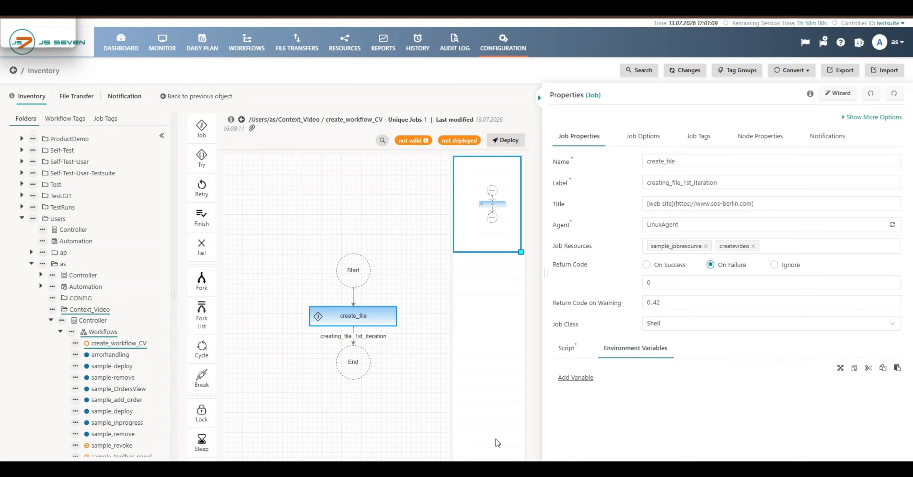
# Add a blank first environment variable and place the cursor in its Name field
pyautogui.click(576, 378)
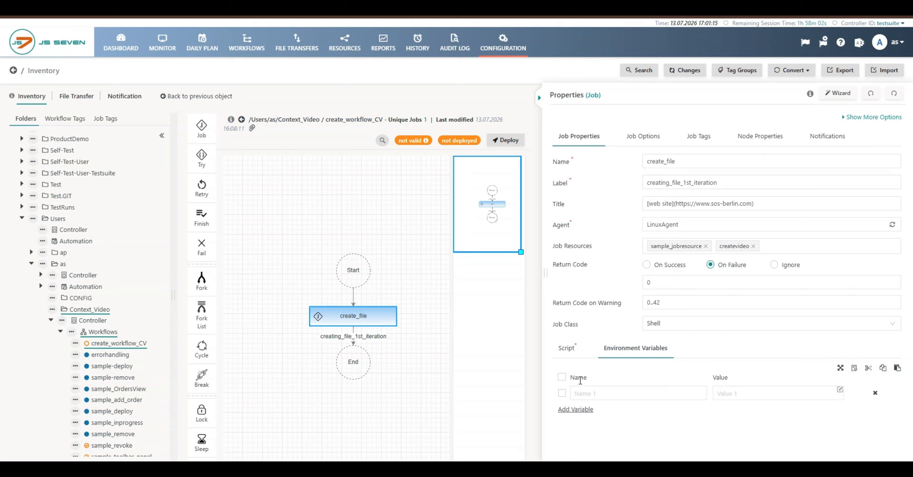
pyautogui.click(583, 393)
# Define environment variables JS7_AGENT_HOME = $js7_agent_home and JAVA_HOME for create_file
pyautogui.click(664, 395)
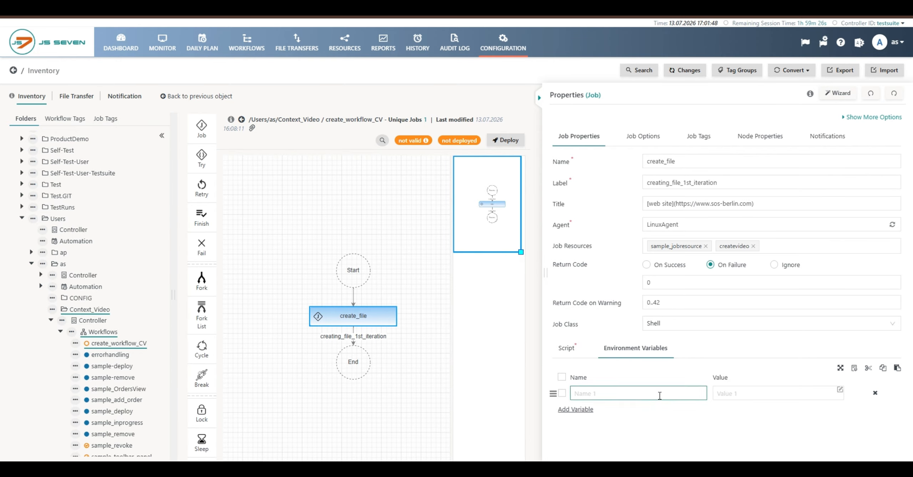
pyautogui.write('JS7_AGENT_HOME')
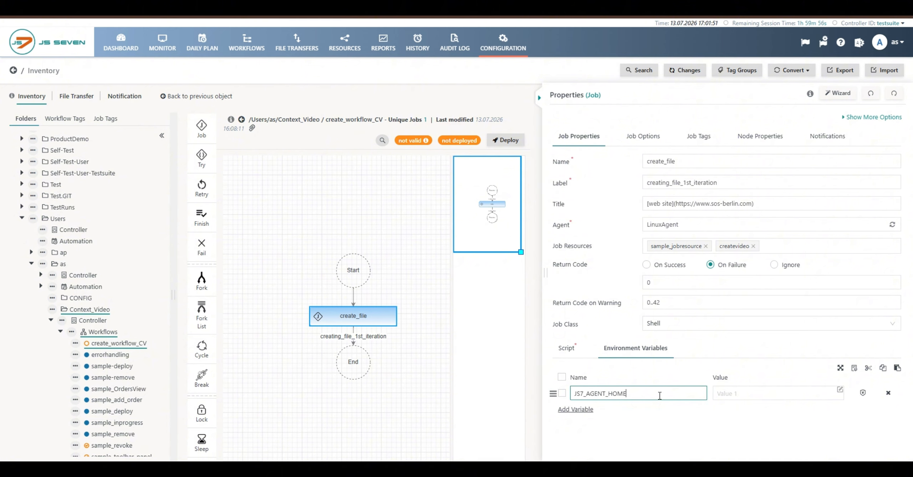
pyautogui.click(587, 410)
pyautogui.write('JAVA')
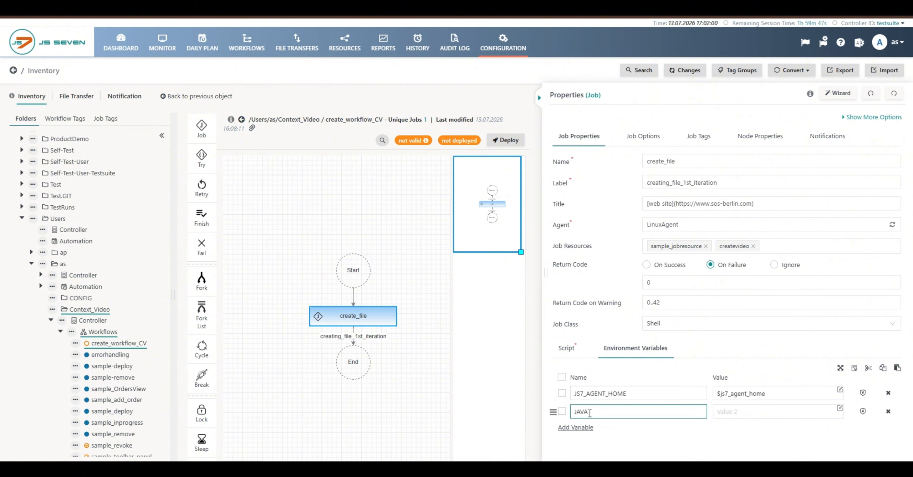
pyautogui.write('_HOme')
pyautogui.press('BackSpace')
pyautogui.write('ME')
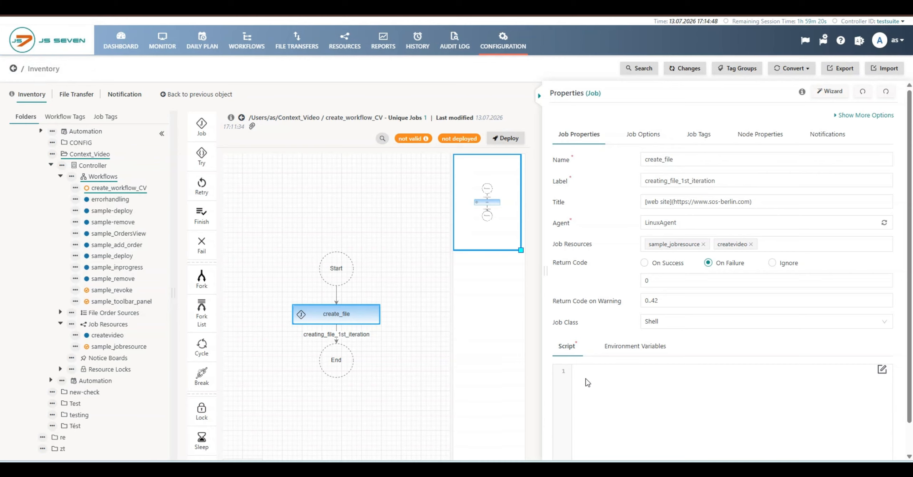
# Paste the script #!/bin/bash and echo "123", review it in the enlarged Script Editor, and submit
pyautogui.write('#!/bin/bash echo "123"')
pyautogui.click(882, 370)
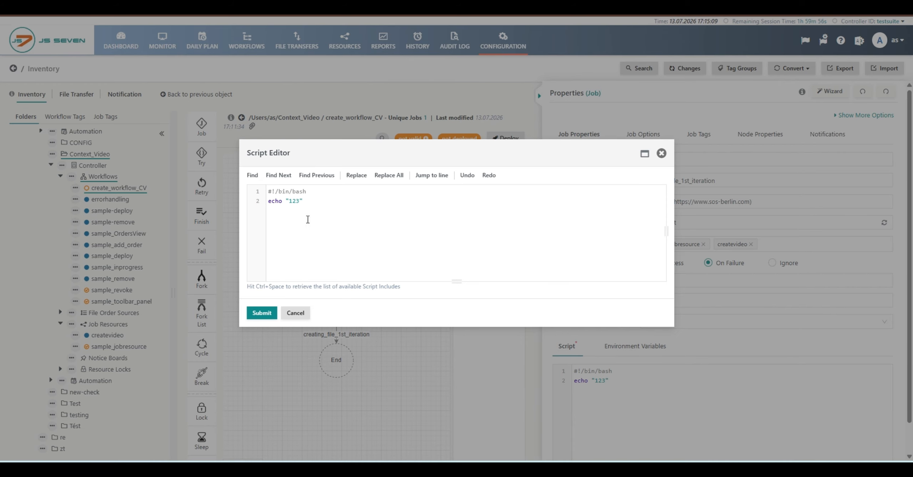
pyautogui.moveTo(286, 201); pyautogui.dragTo(304, 202)
pyautogui.moveTo(457, 283); pyautogui.dragTo(455, 349)
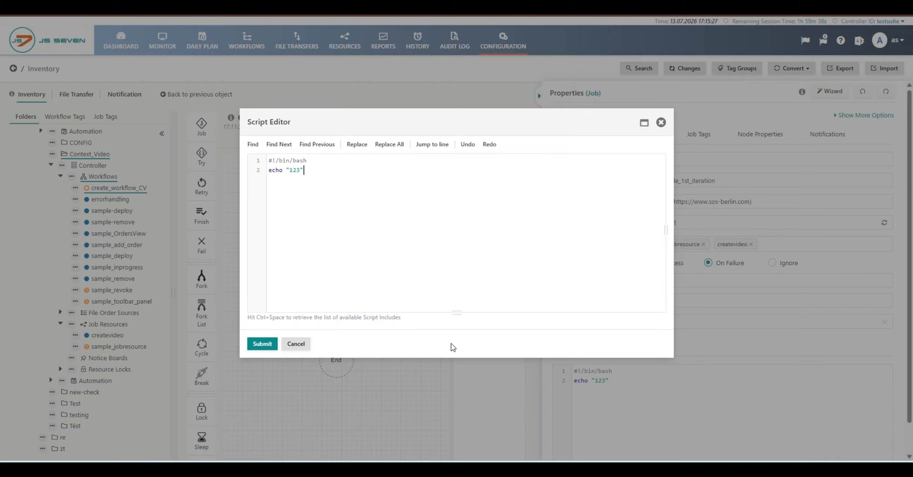
pyautogui.click(262, 345)
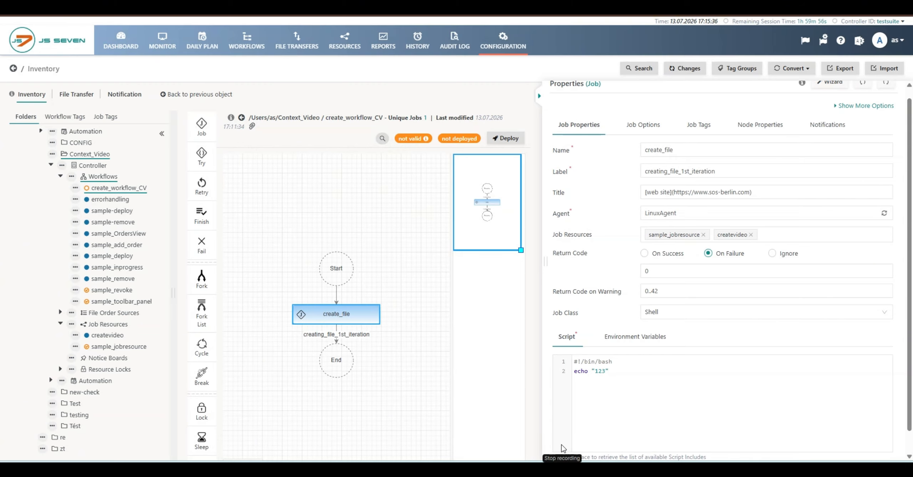